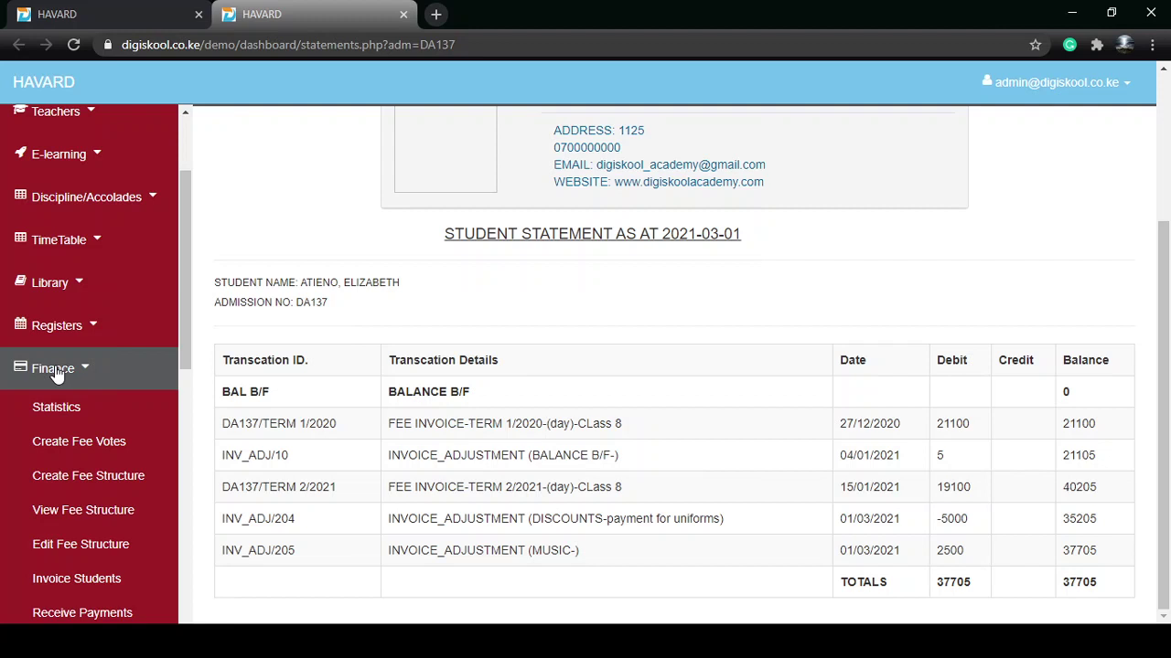
Open the Invoice/Fee Adjustments page from the Finance section
left_click(54, 373)
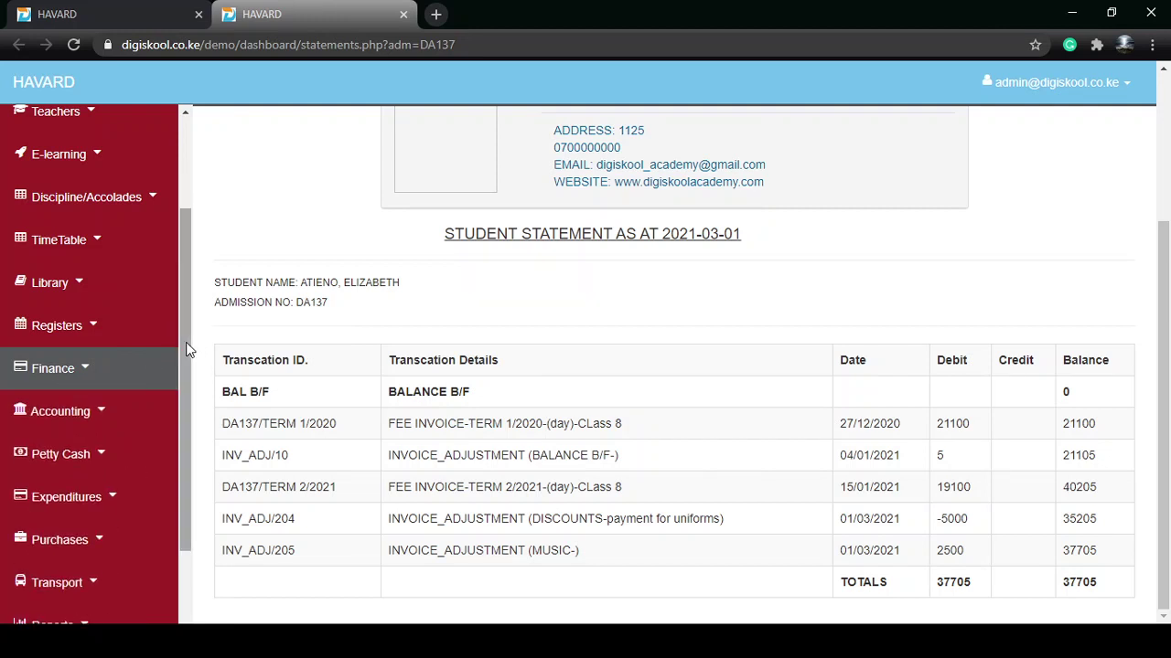
left_click_drag(188, 353, 185, 454)
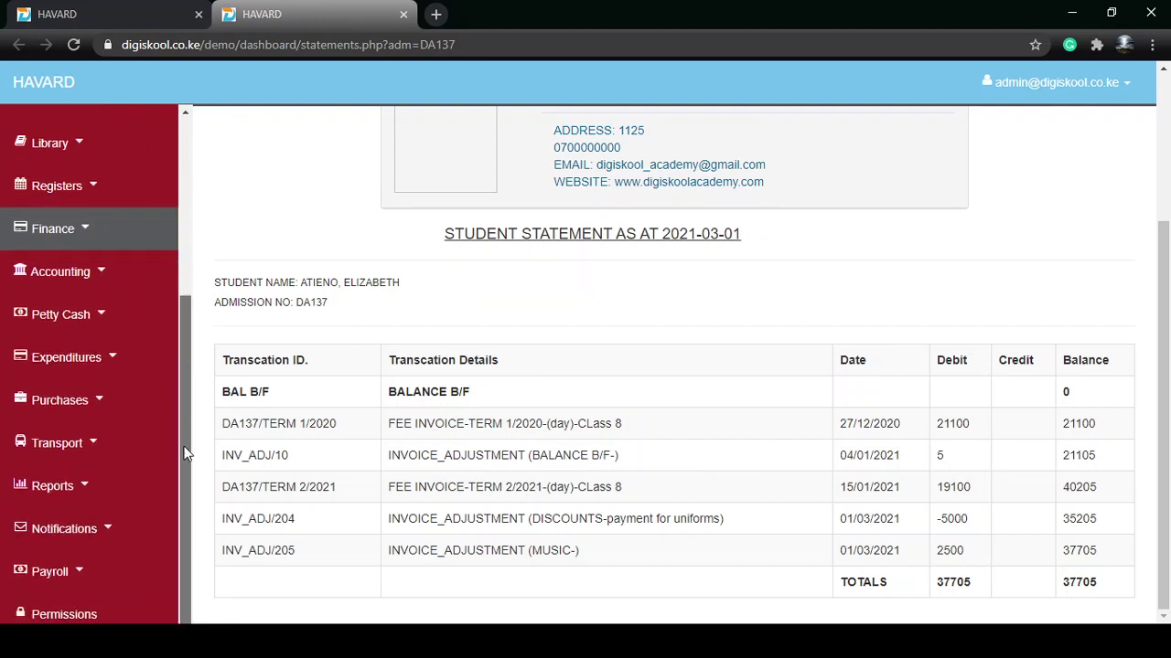
left_click(76, 236)
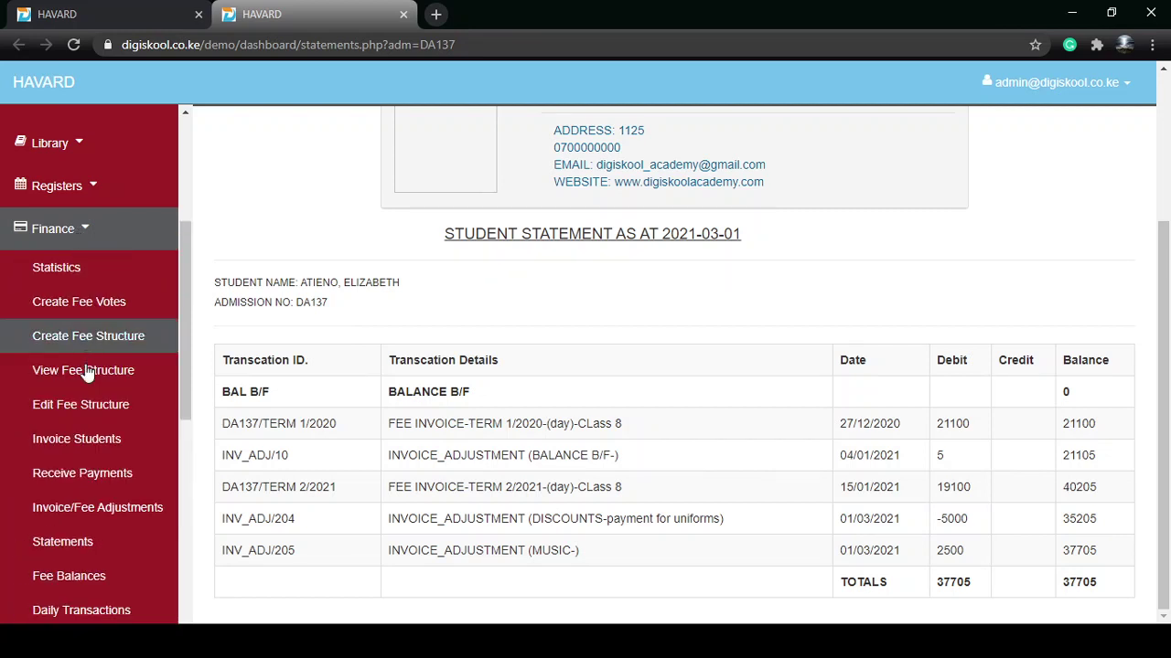
scroll(55, 439, "down", 2)
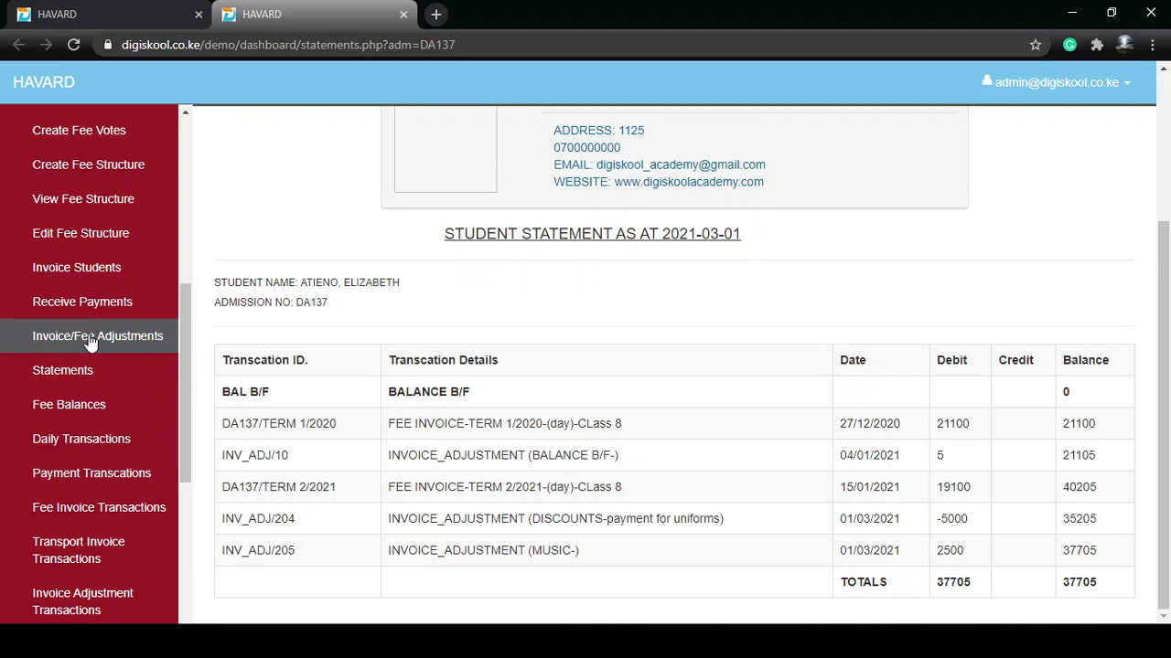
left_click(90, 337)
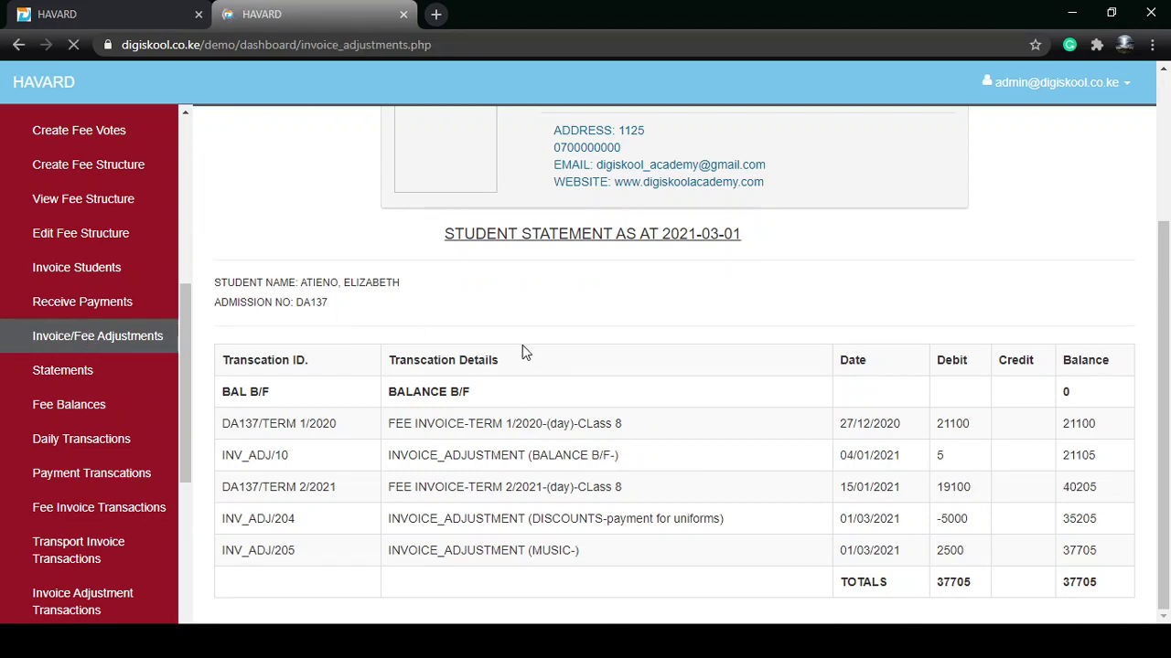
Open the upload page for bulk invoice adjustments
scroll(483, 417, "down", 2)
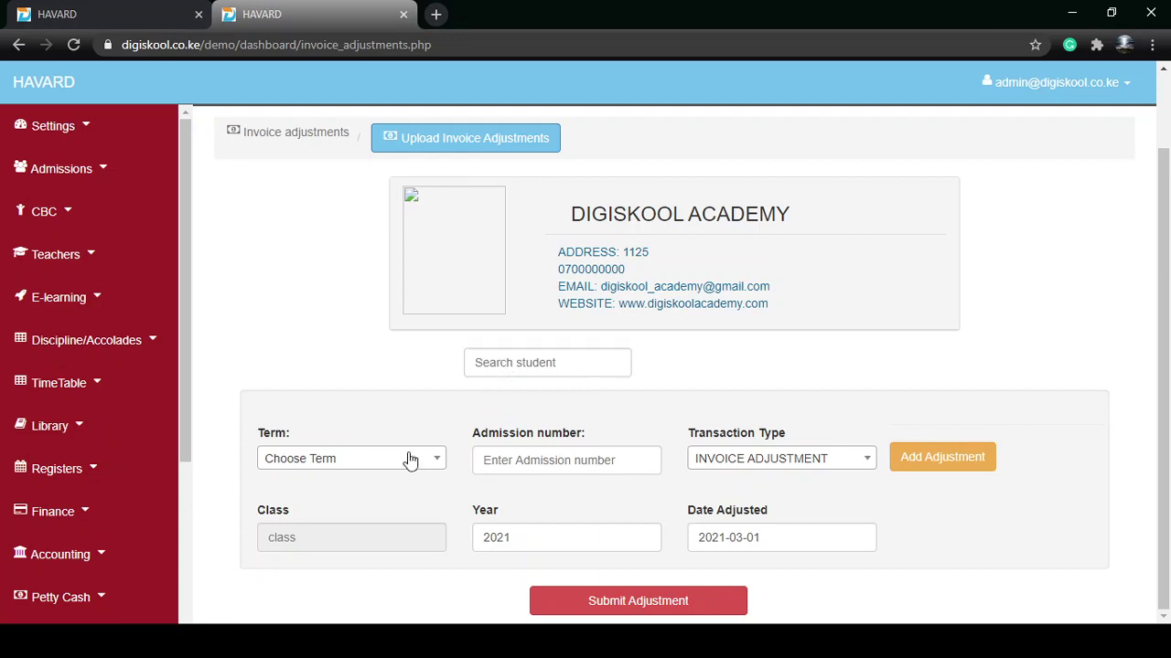
scroll(421, 400, "up", 1)
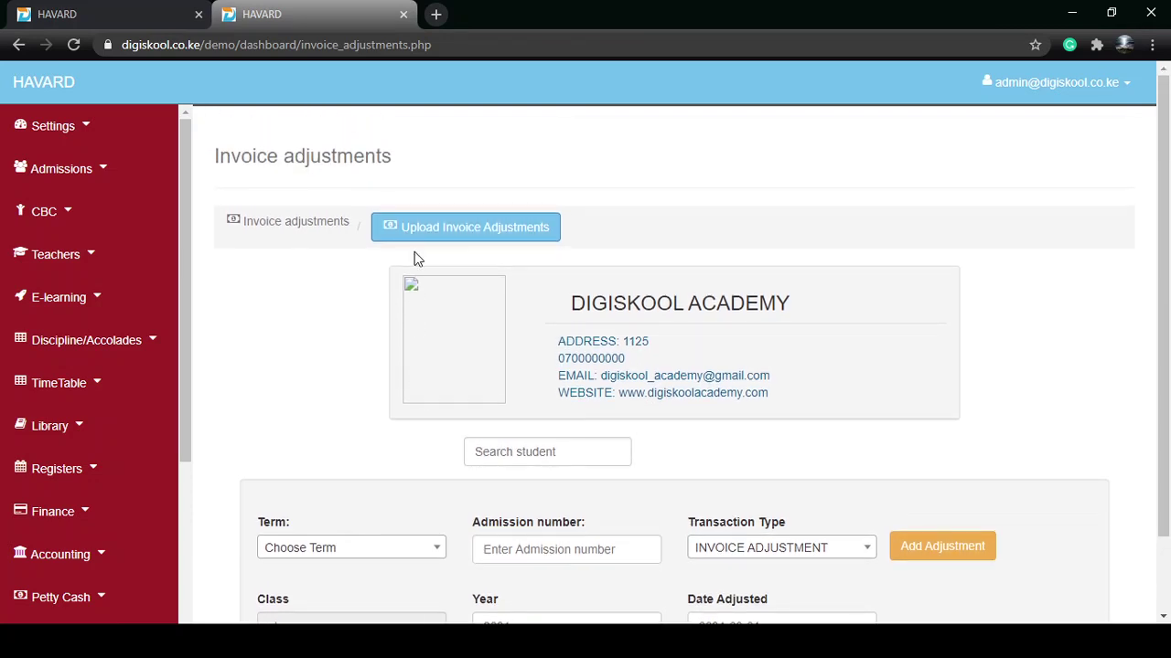
left_click(426, 235)
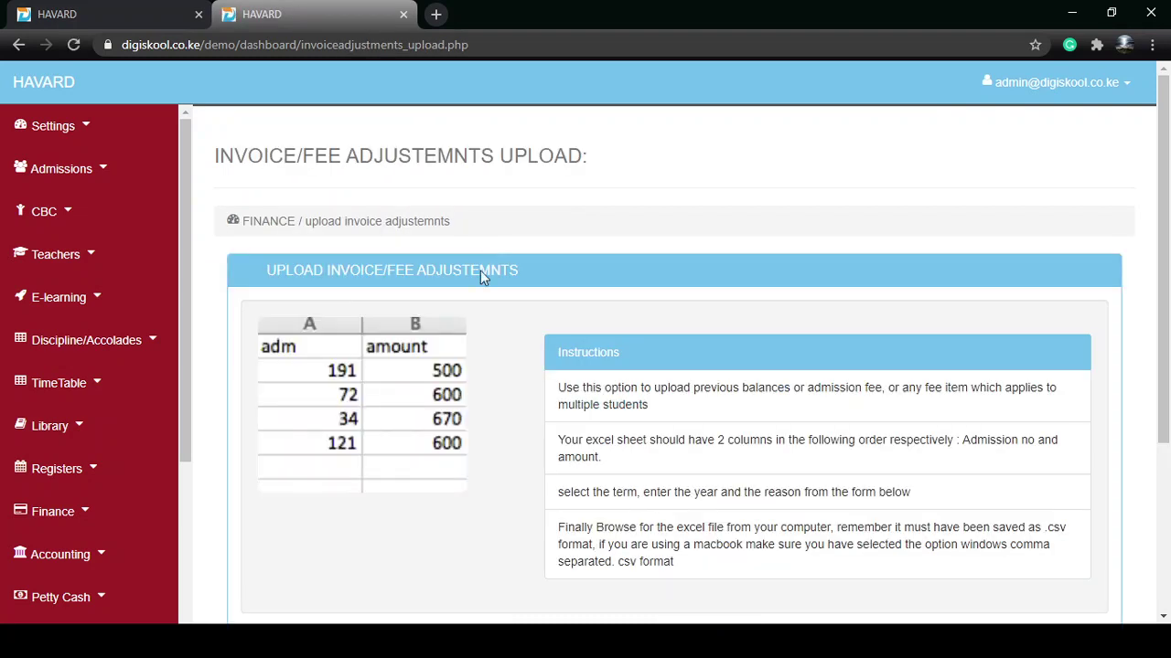
scroll(110, 382, "down", 2)
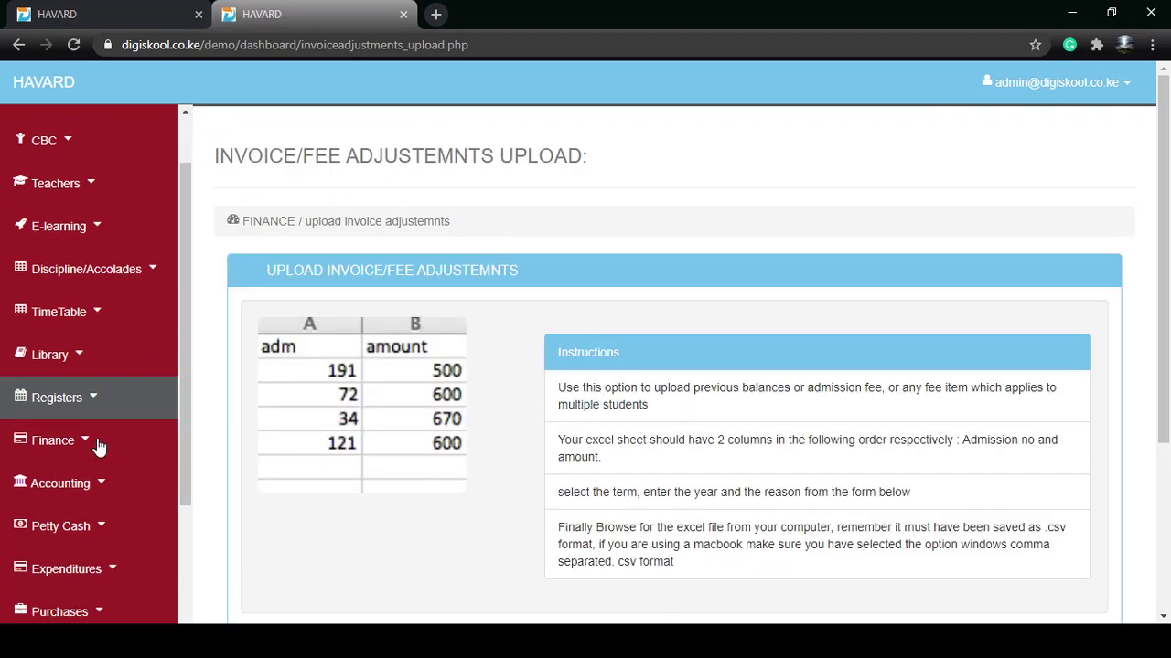
left_click(92, 343)
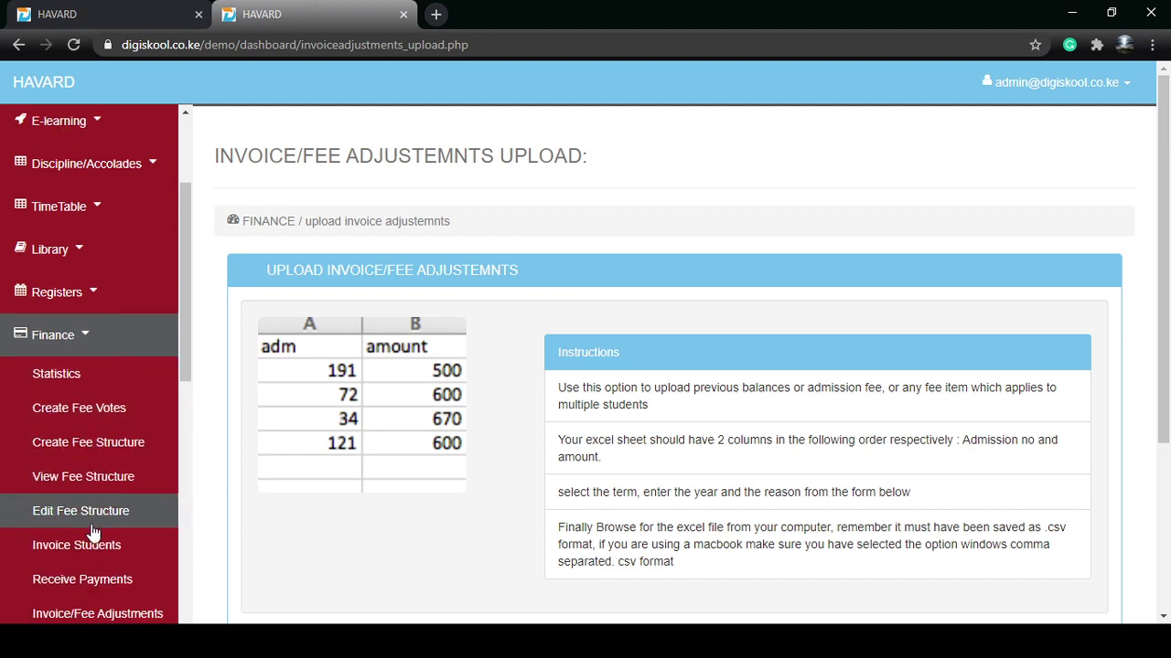
scroll(45, 503, "down", 2)
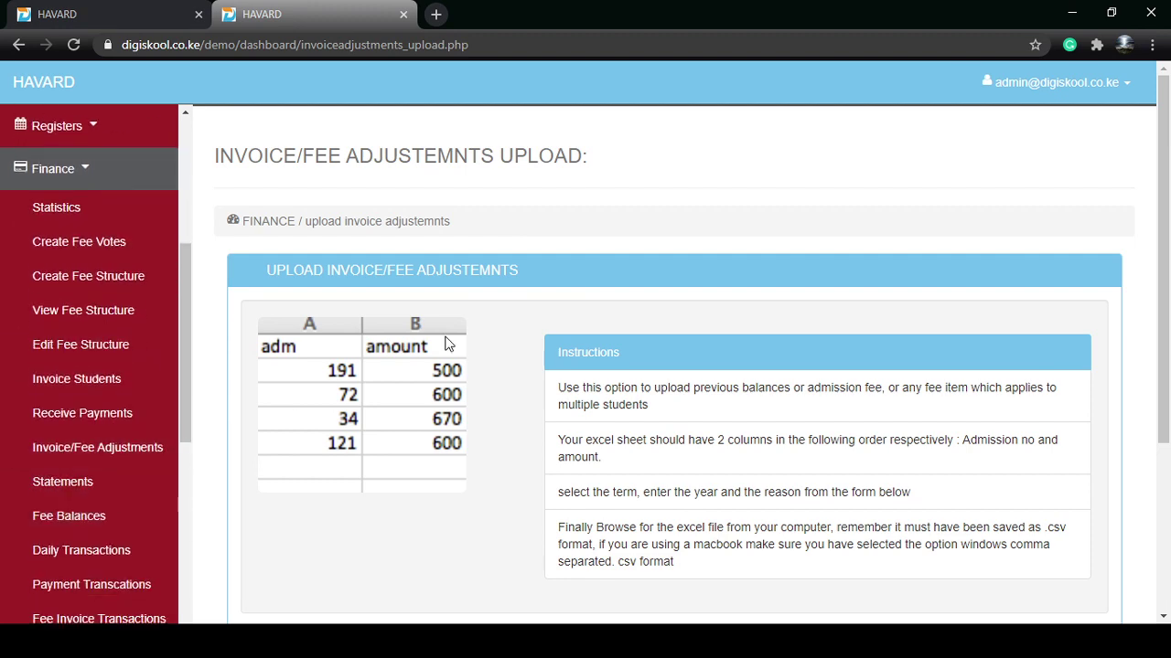
Read the upload instructions and examine the sample two-column sheet and the fields of the invoice adjustment upload form
scroll(449, 339, "down", 3)
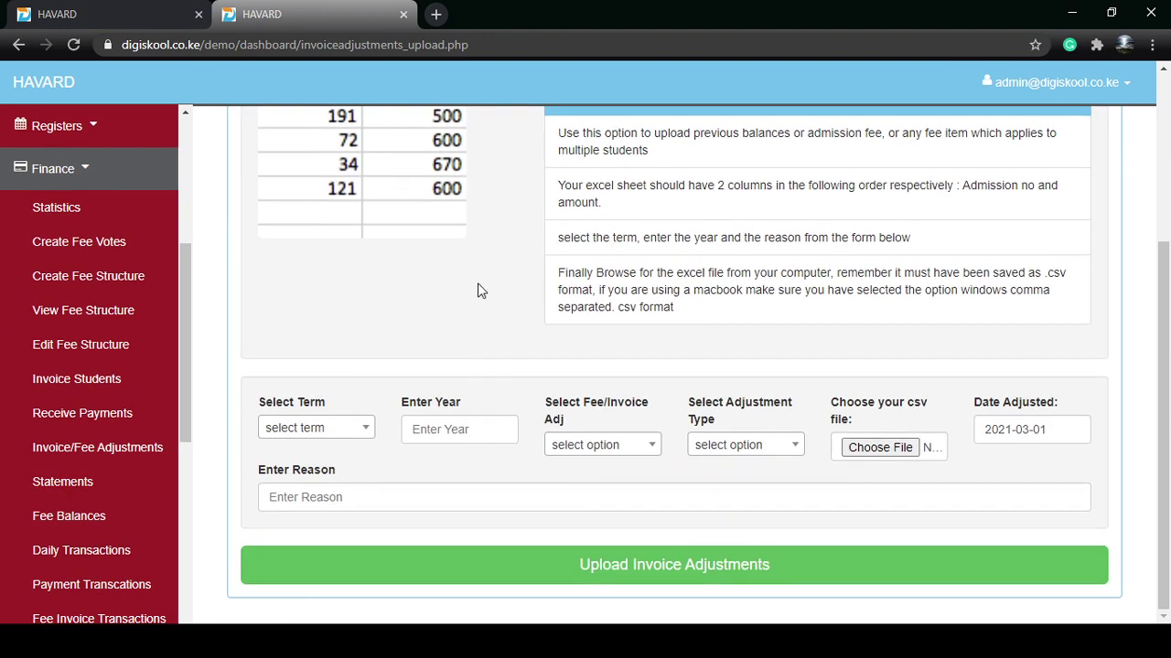
scroll(546, 340, "up", 3)
scroll(546, 340, "down", 3)
scroll(433, 254, "up", 2)
left_click_drag(620, 271, 521, 267)
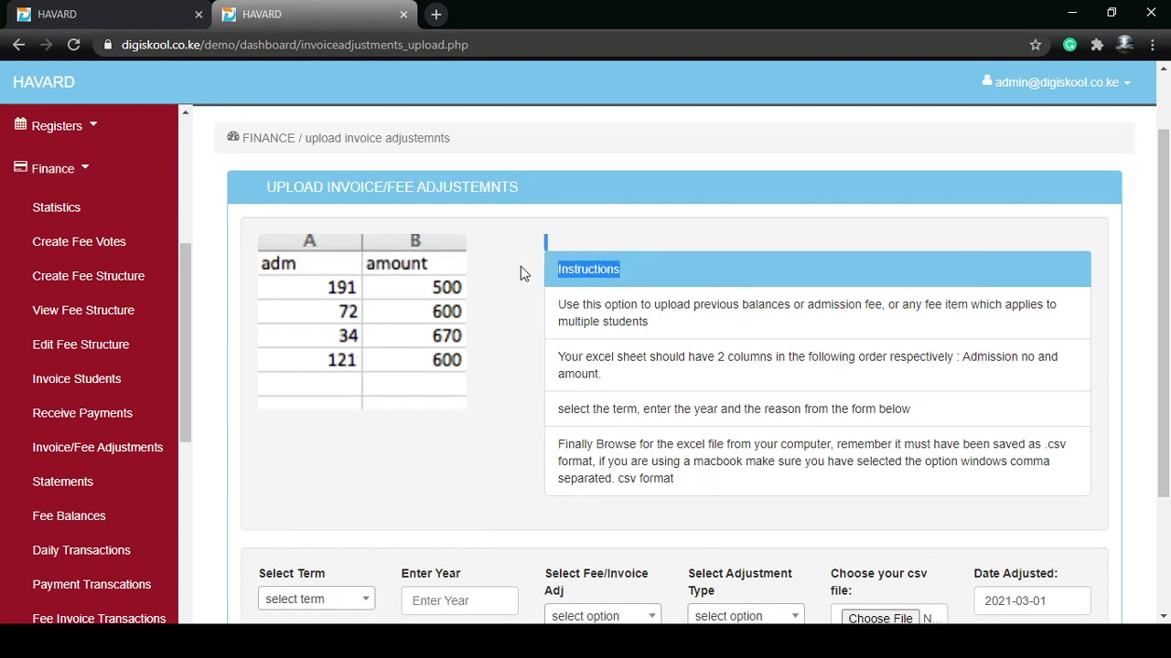
left_click(648, 324)
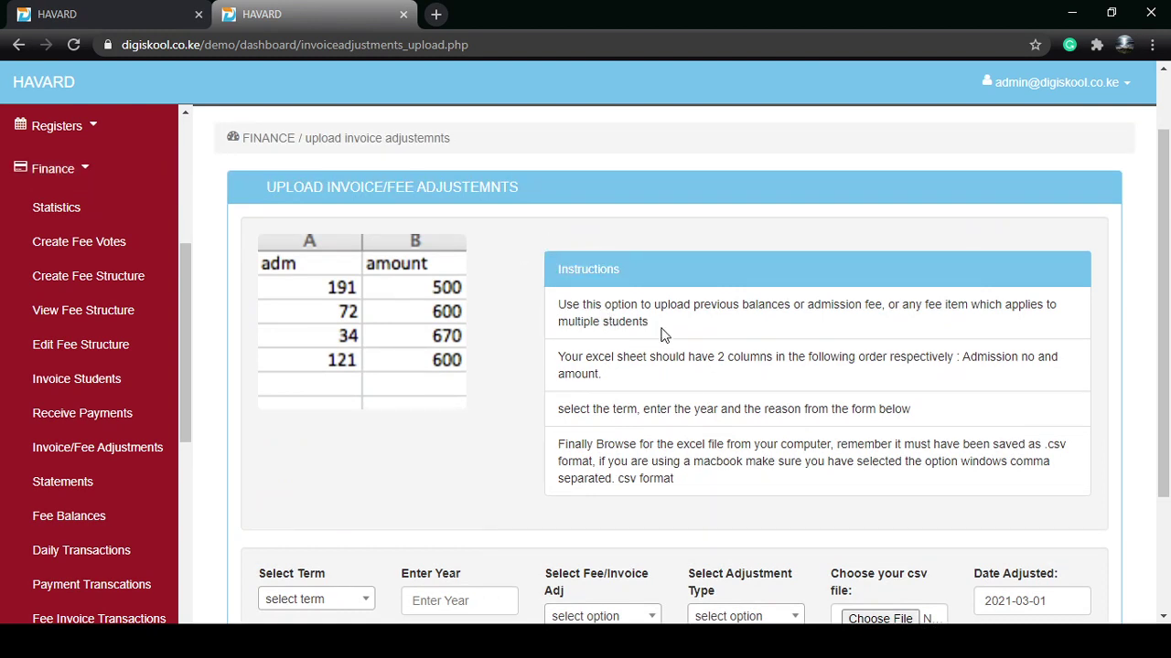
left_click_drag(561, 311, 692, 338)
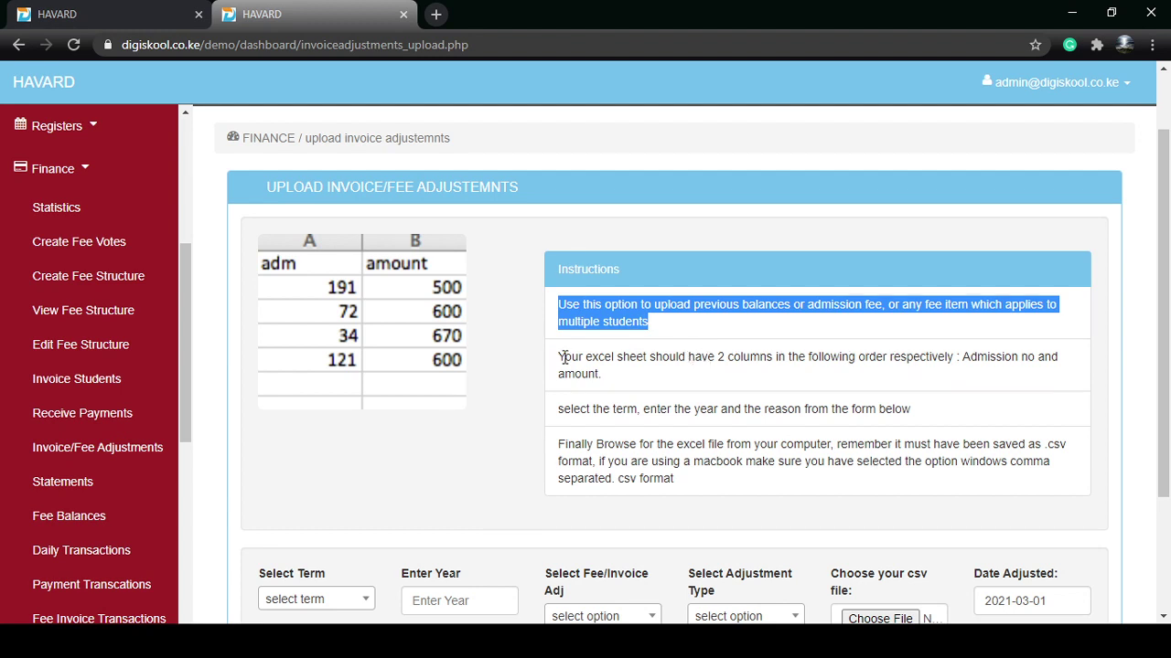
left_click_drag(561, 357, 615, 382)
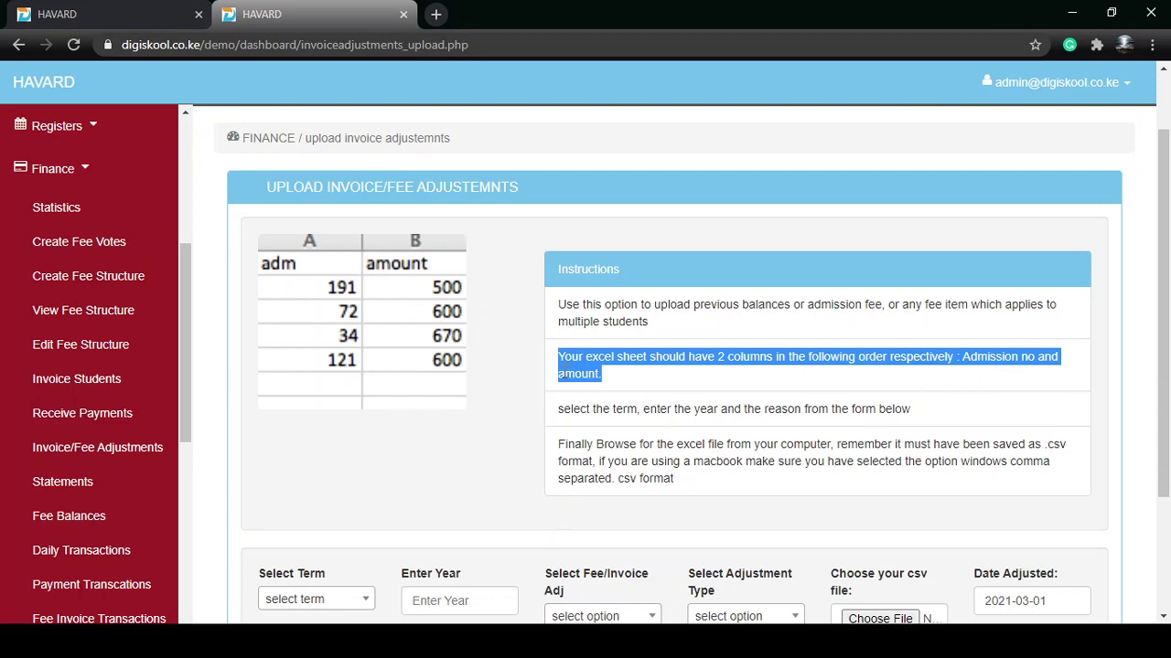
left_click_drag(562, 370, 319, 293)
scroll(659, 513, "down", 2)
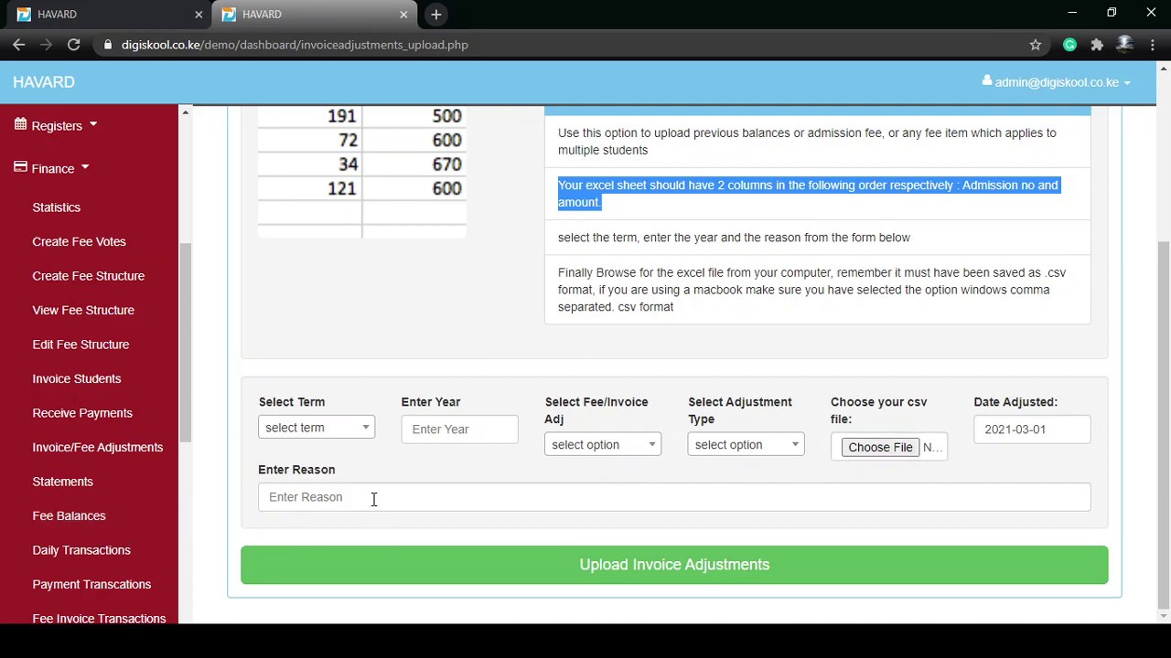
left_click(64, 169)
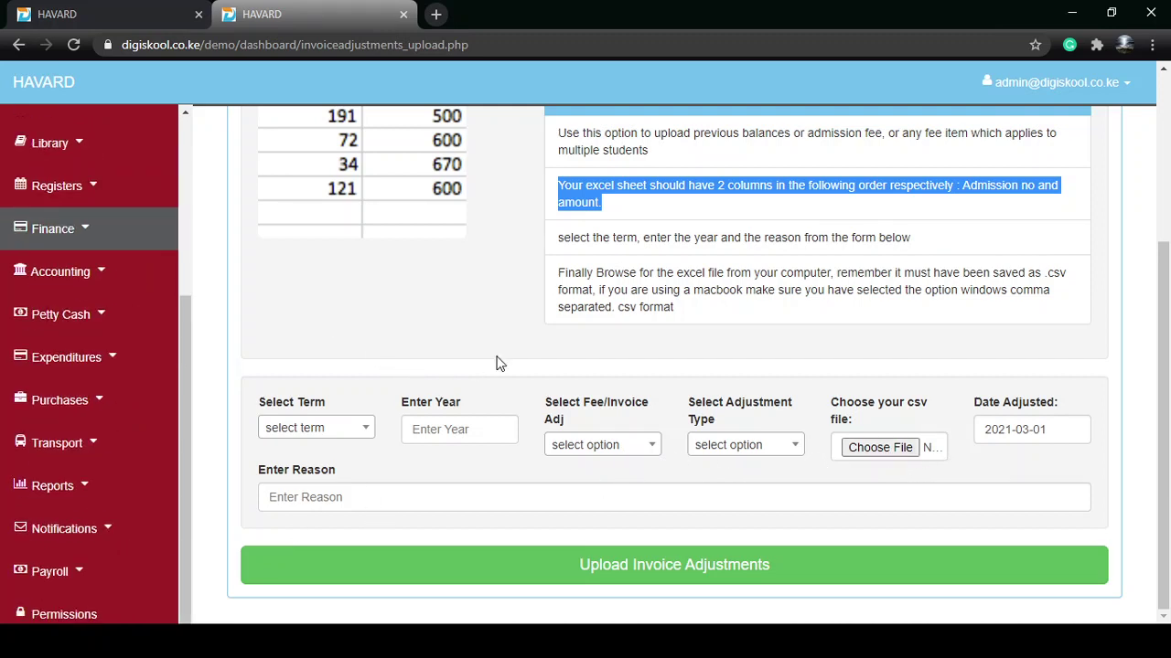
scroll(497, 363, "up", 3)
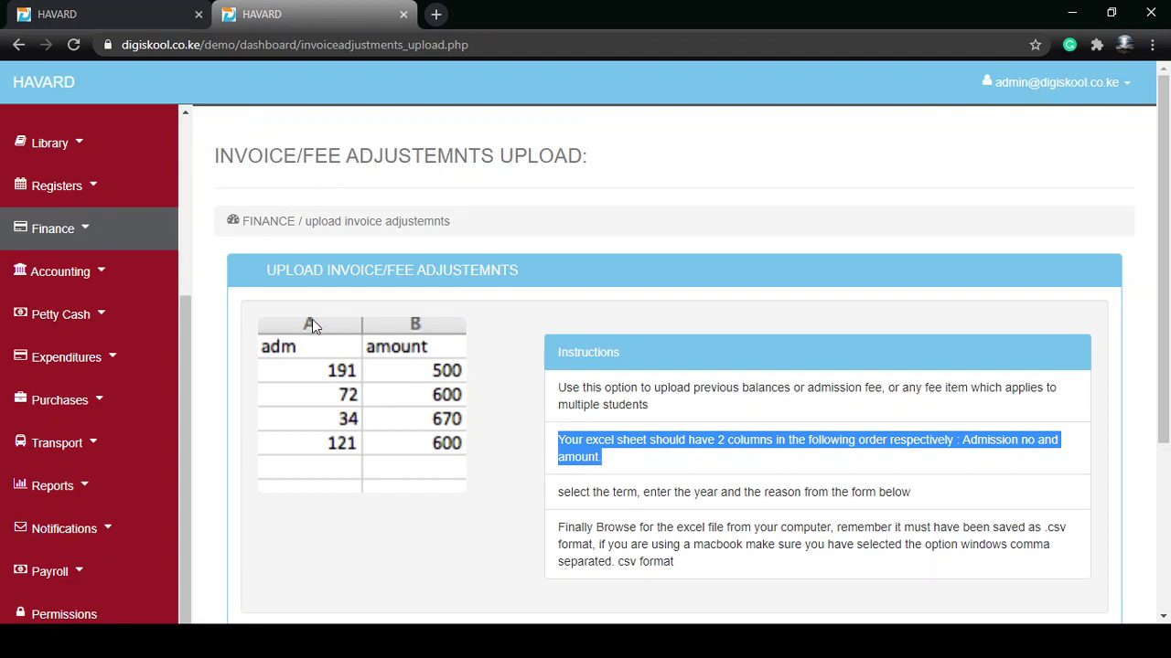
scroll(407, 444, "down", 2)
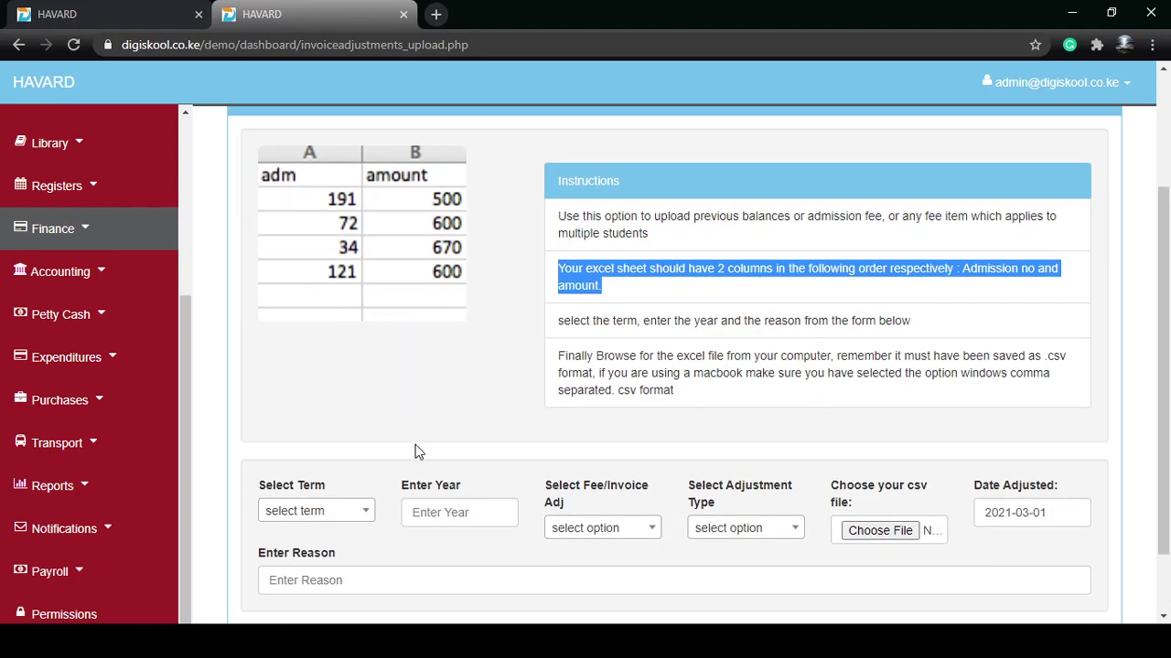
scroll(540, 522, "down", 1)
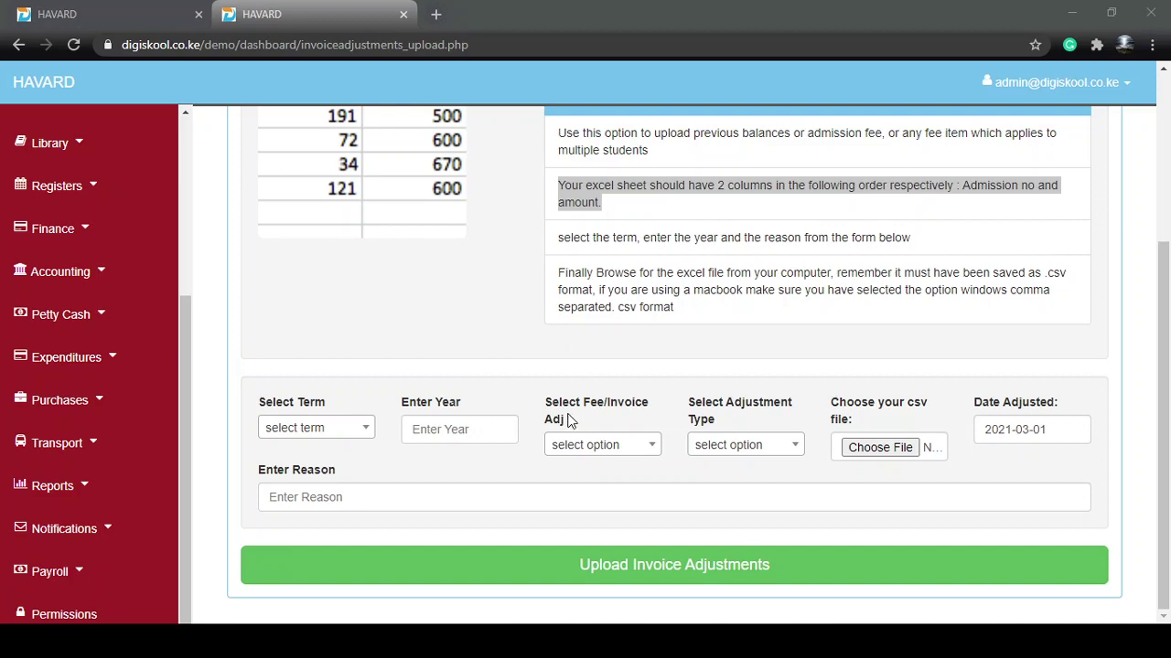
Switch to the blank Excel workbook and enter the headers ADM in cell A1 and AMOUNT in cell B1
key("alt+Tab")
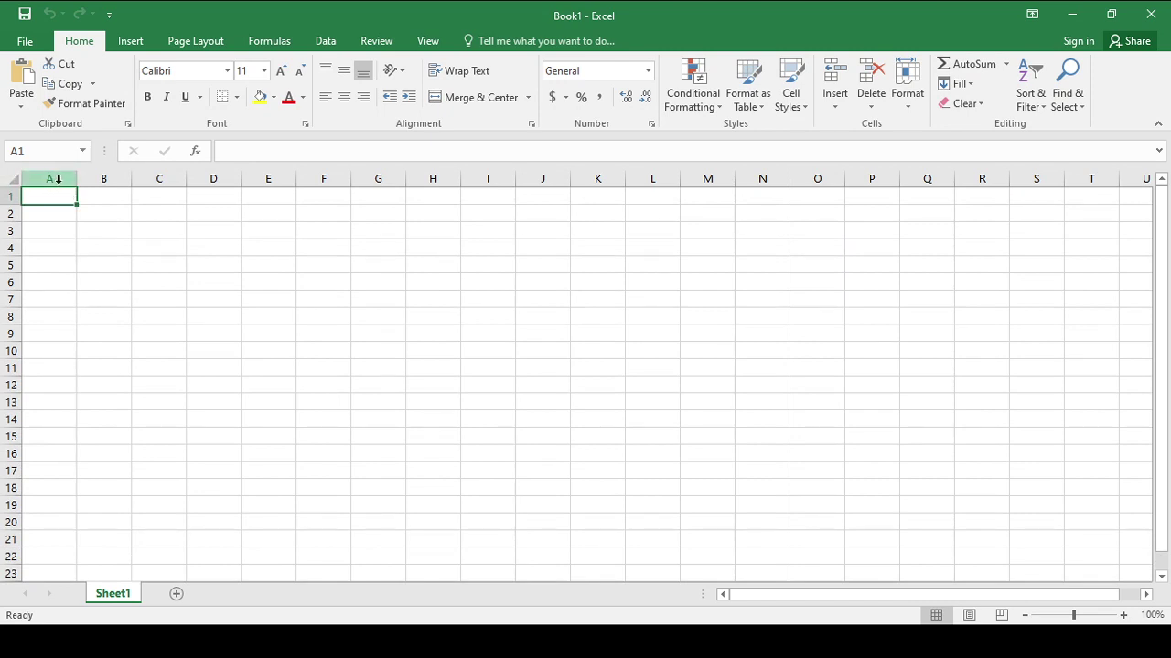
left_click(58, 179)
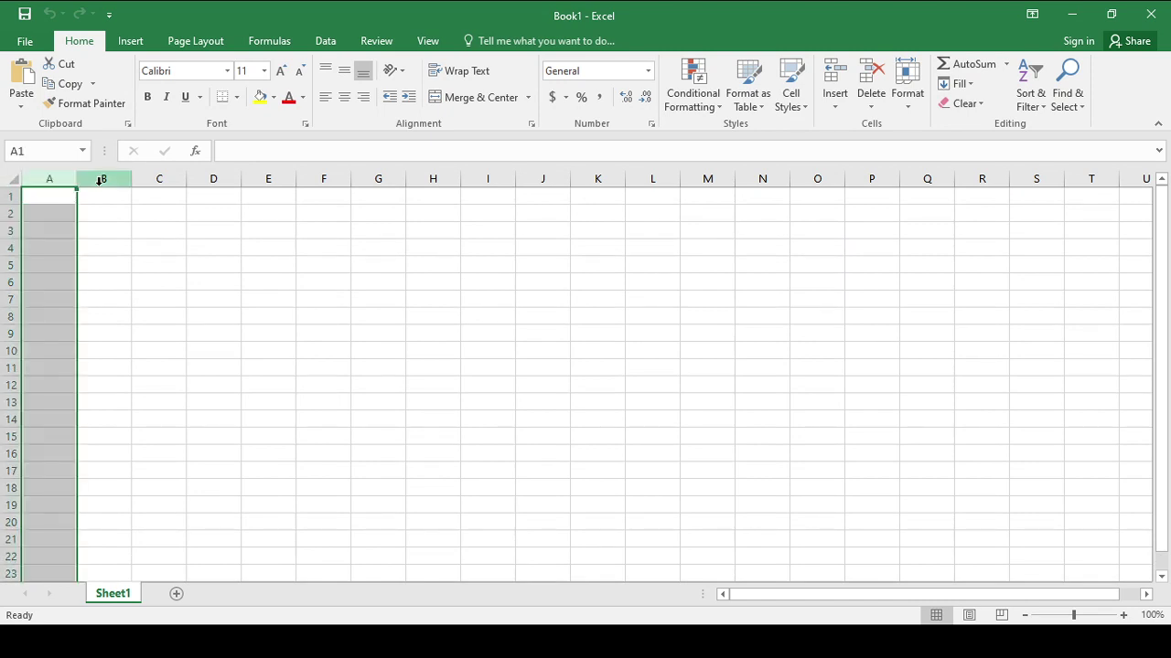
left_click(100, 180)
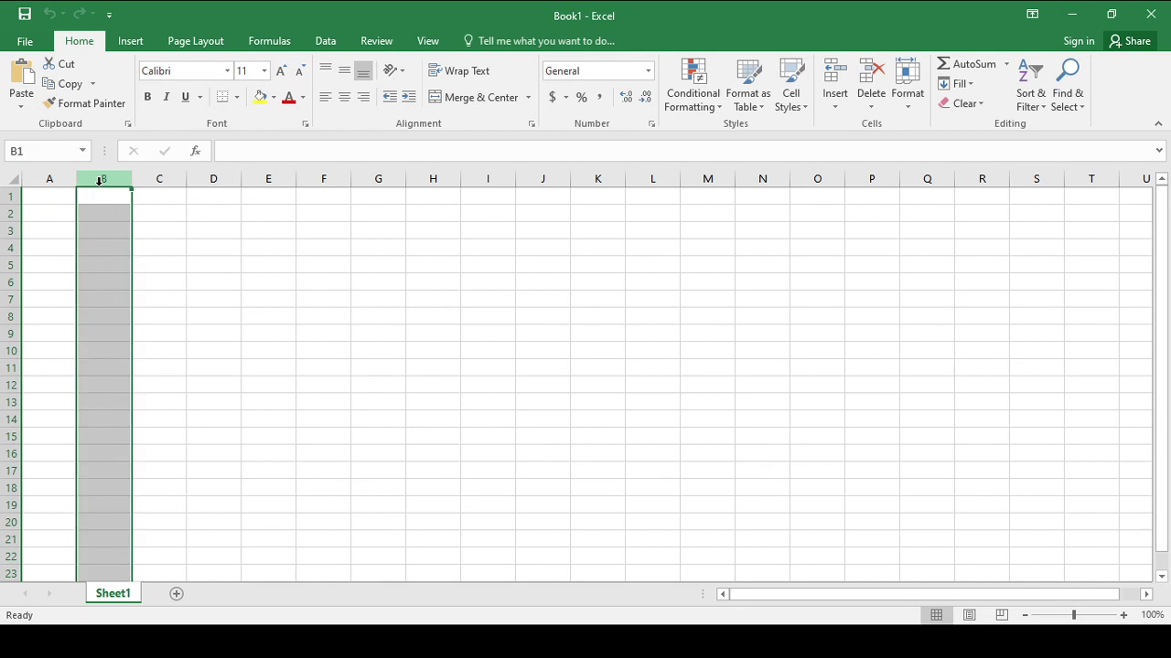
left_click_drag(46, 192, 45, 190)
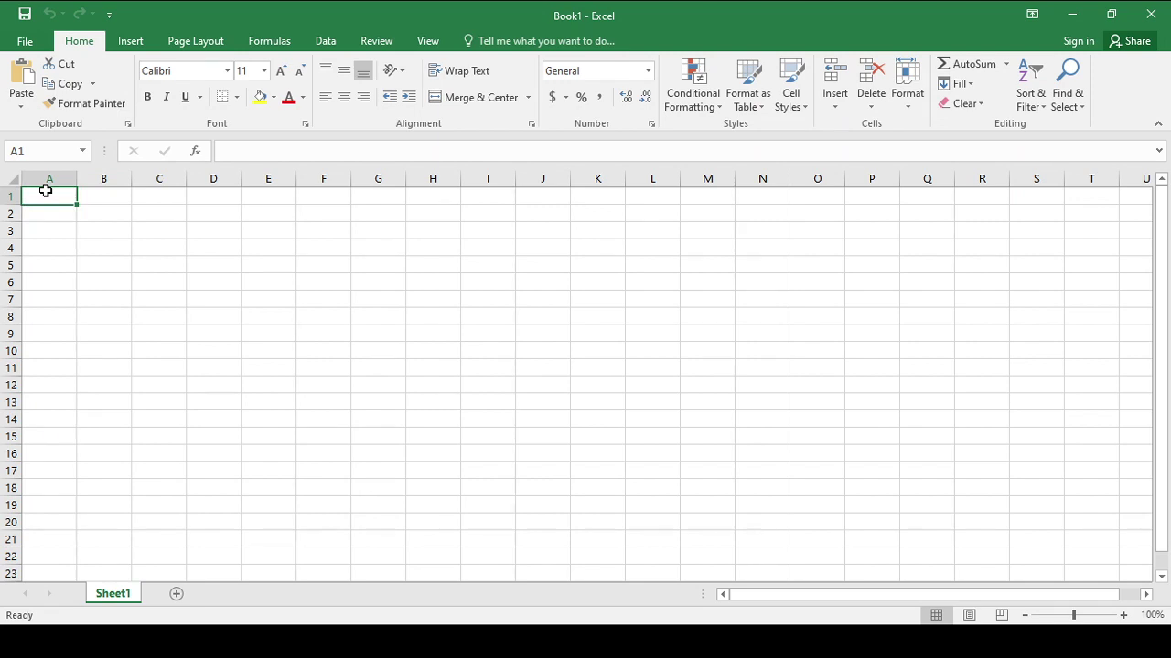
type("ADN")
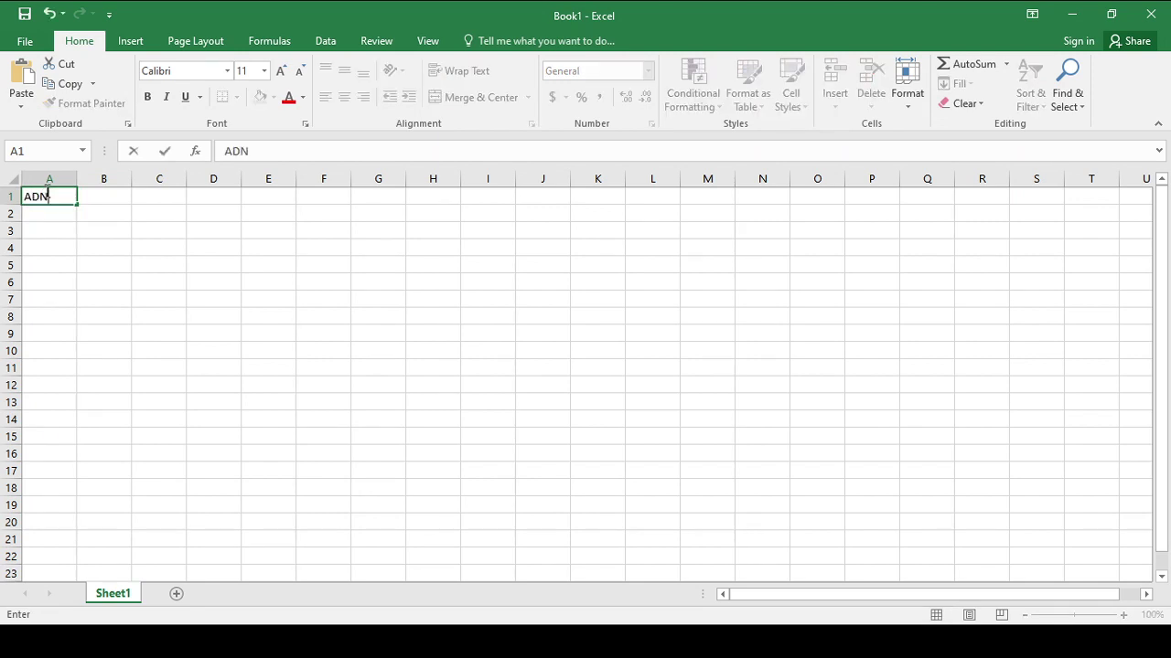
key("BackSpace")
type("M")
left_click(118, 205)
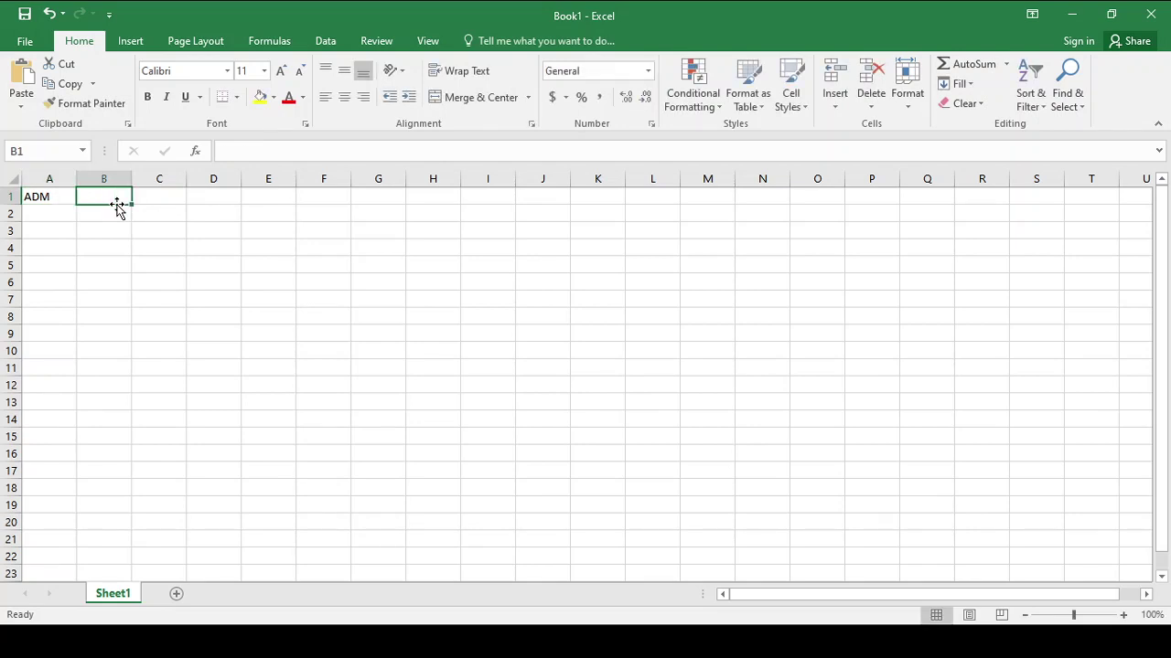
type("AMOUNT")
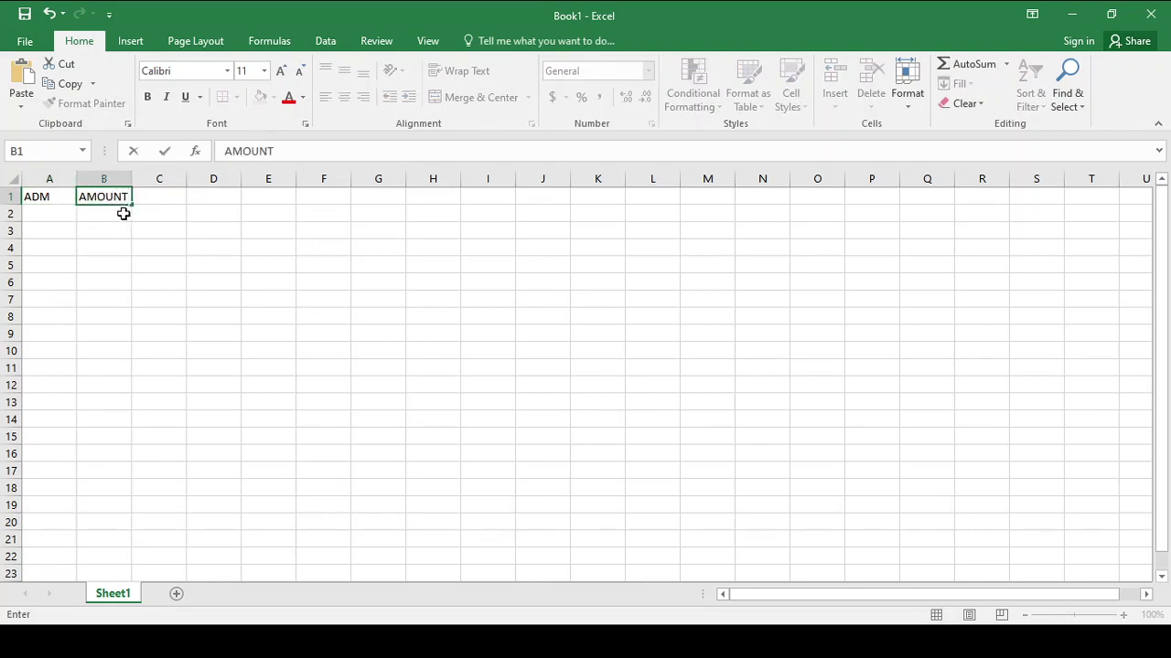
Enter three student admission numbers in cells A2 to A4 under the ADM header
left_click(41, 214)
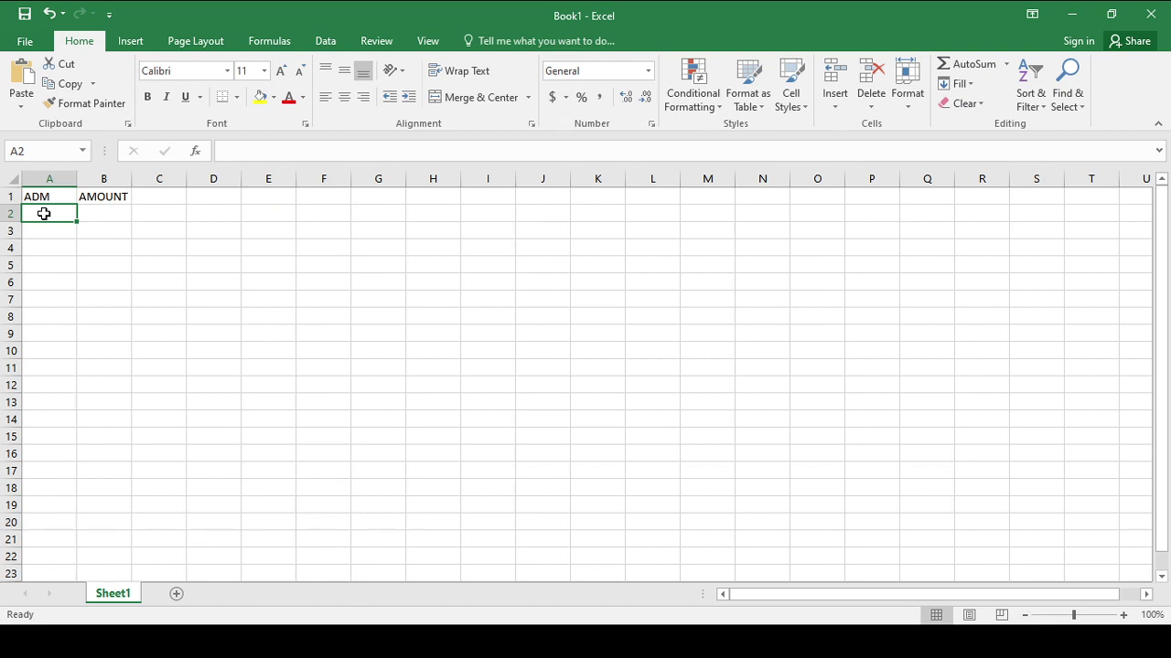
type("DA002")
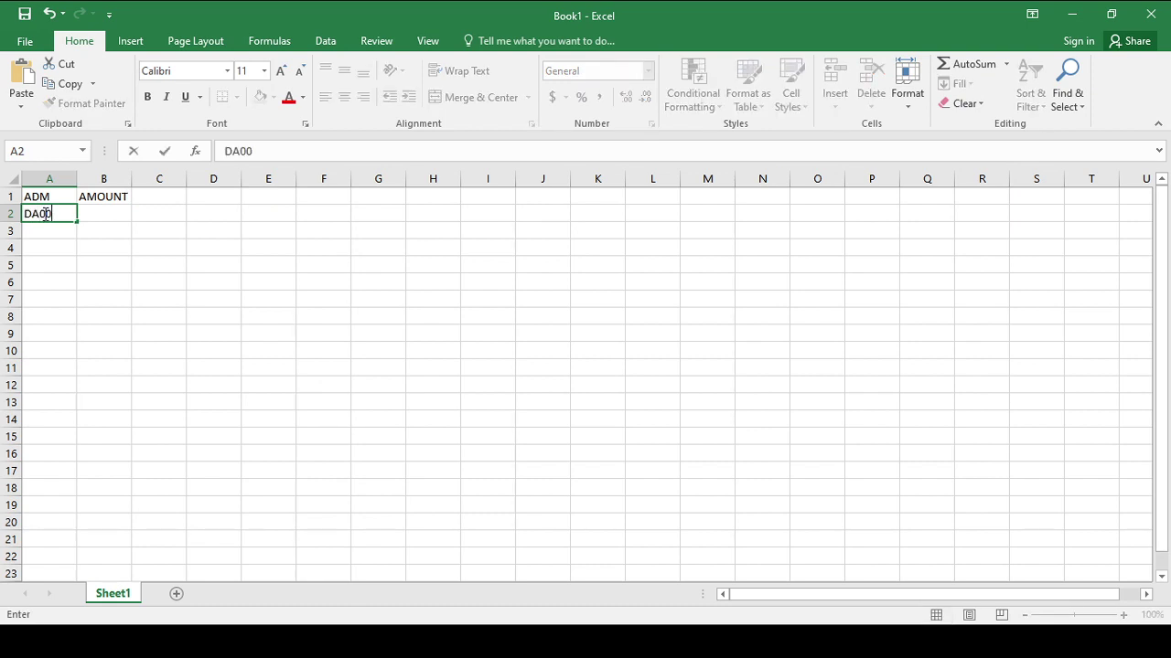
left_click(100, 217)
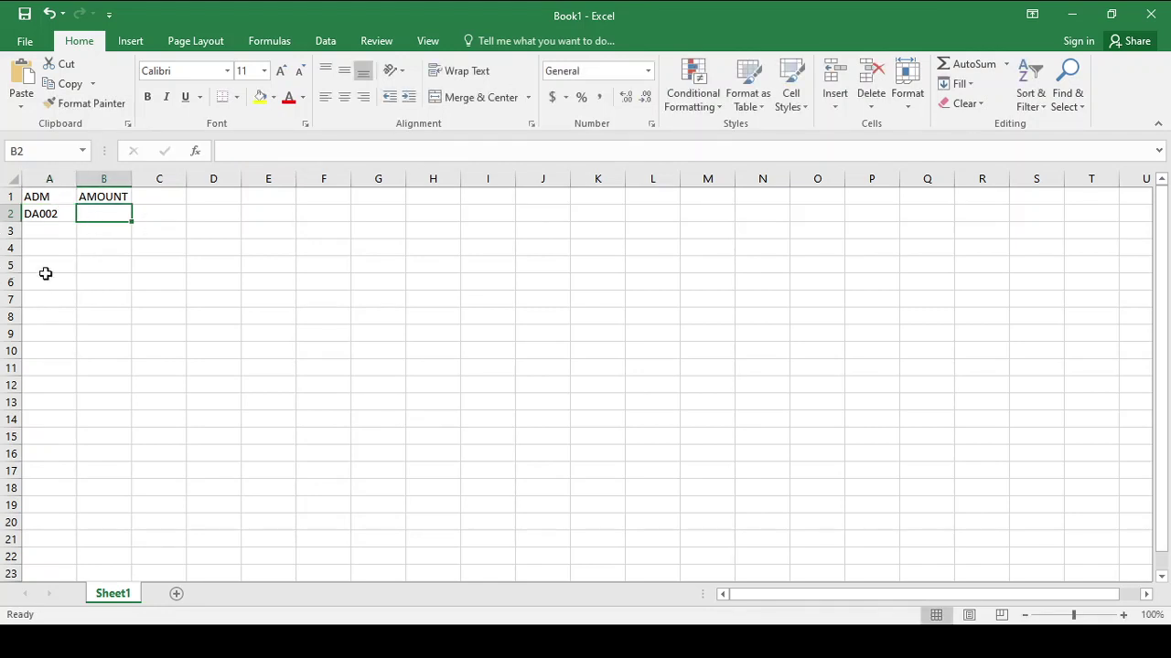
left_click(45, 226)
type("DA002")
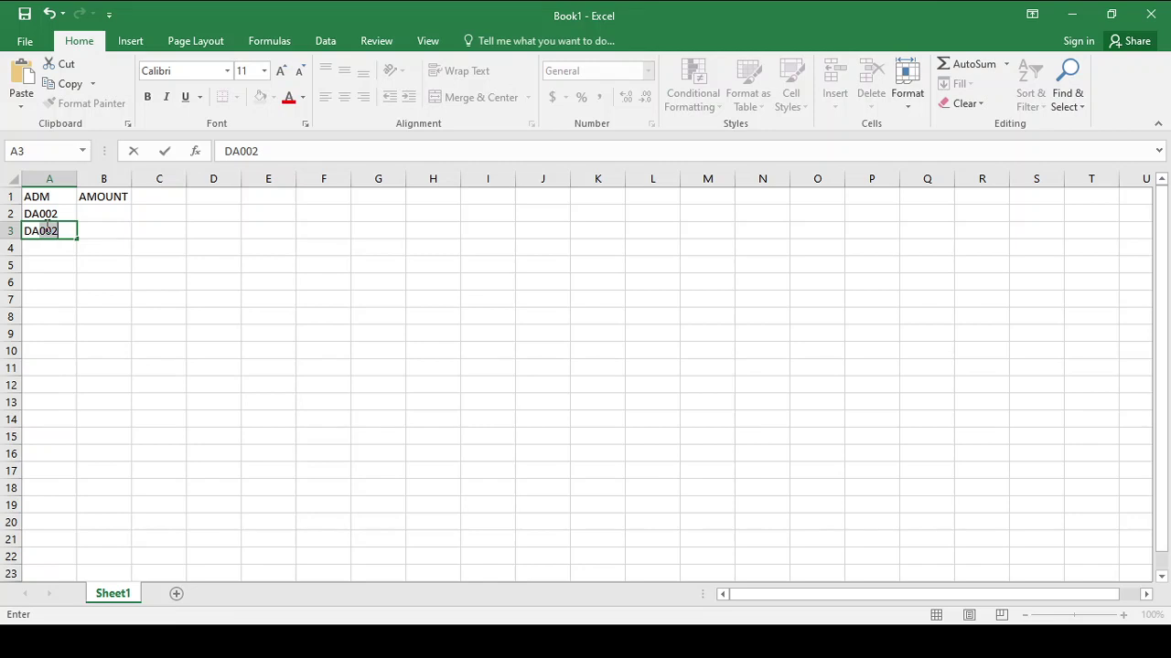
key("BackSpace")
key("BackSpace")
type("67")
left_click(64, 249)
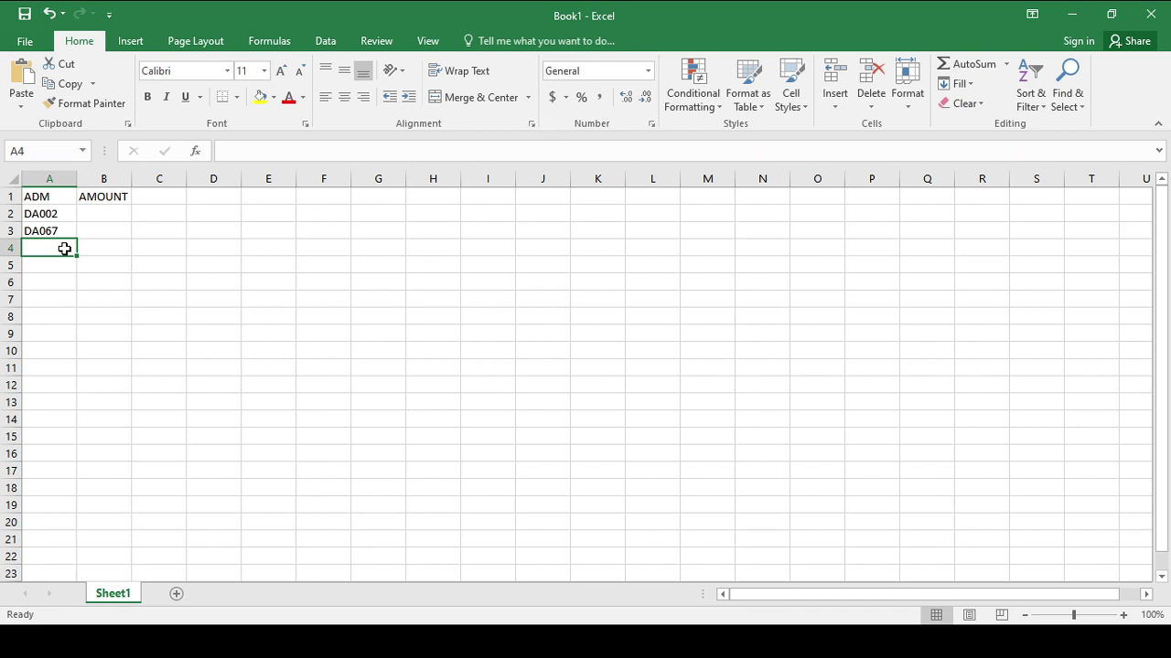
type("DA")
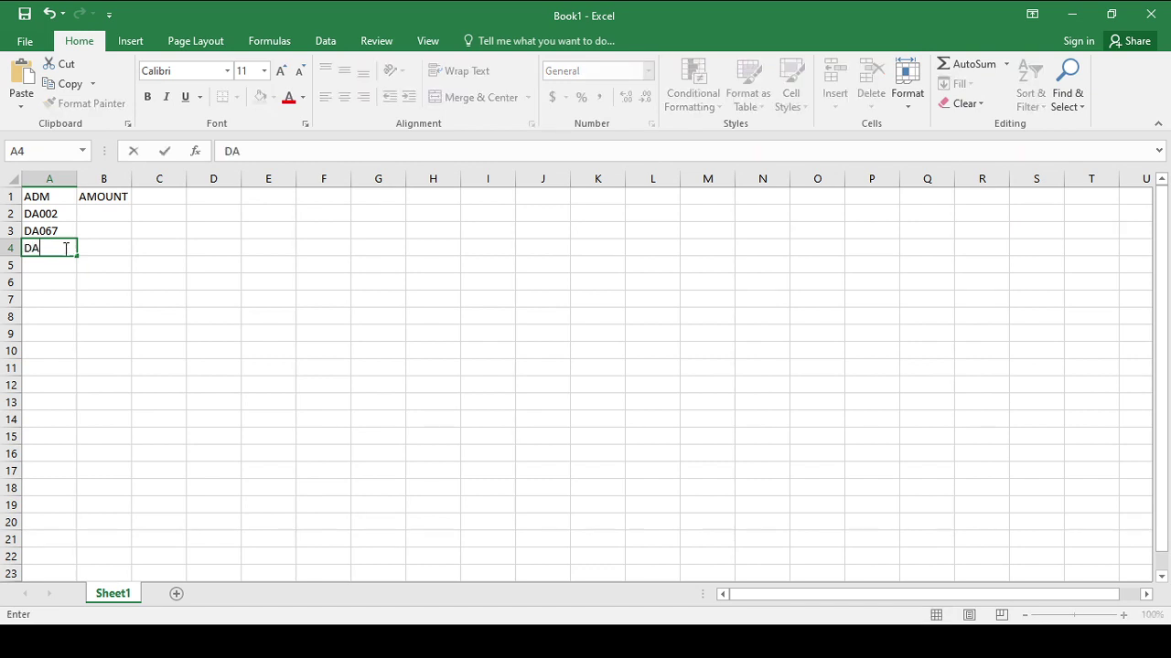
type("200")
key("Return")
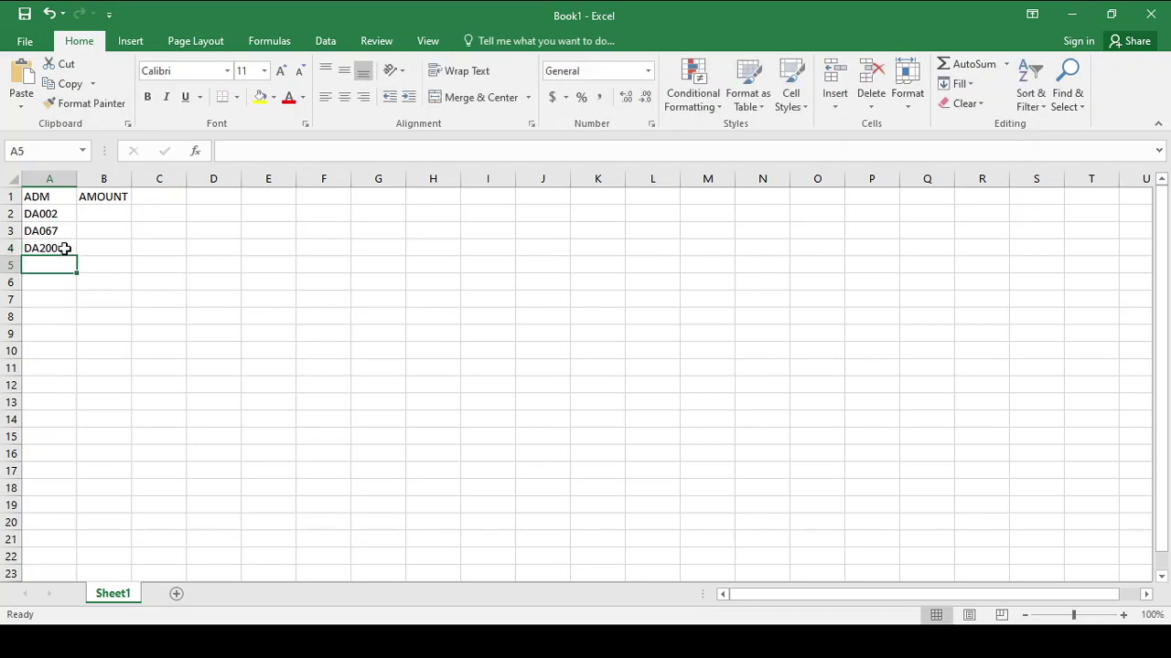
Enter two more student admission numbers in cells A5 and A6 under the ADM header
type("DA113")
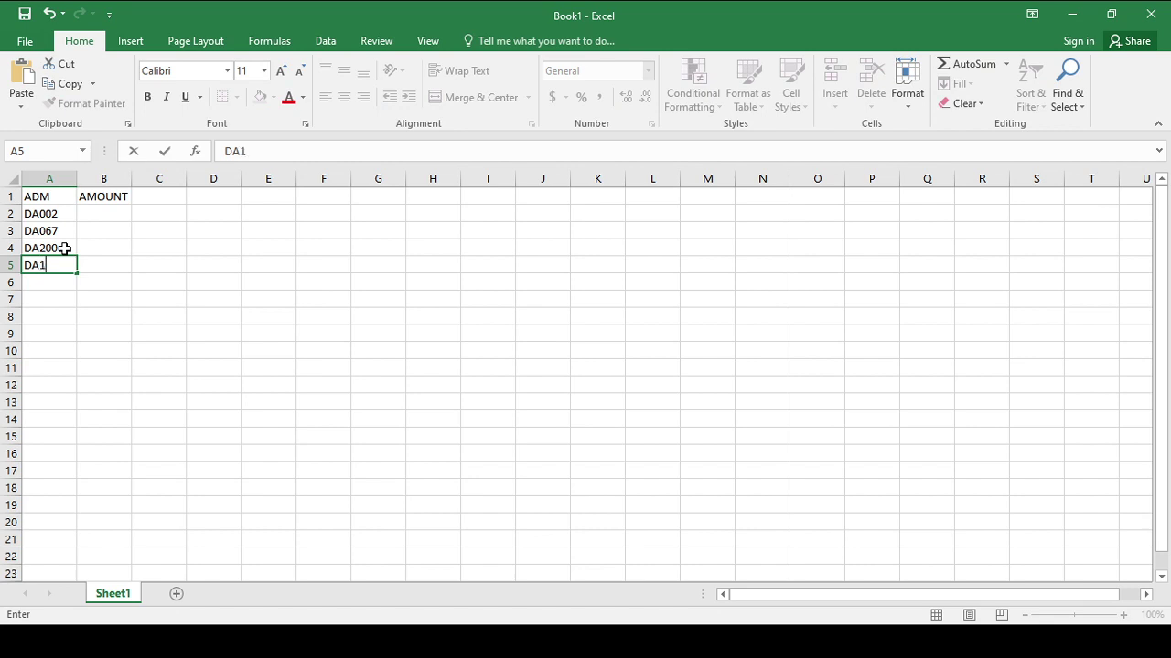
type("DA")
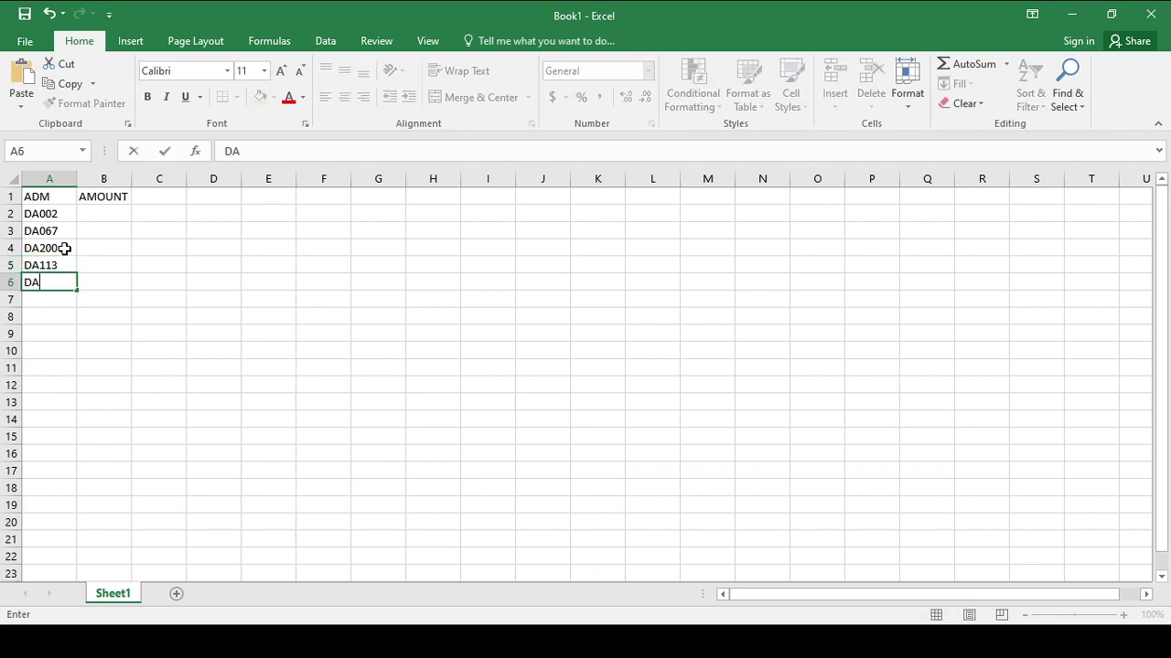
type("200")
key("BackSpace")
key("BackSpace")
type("32")
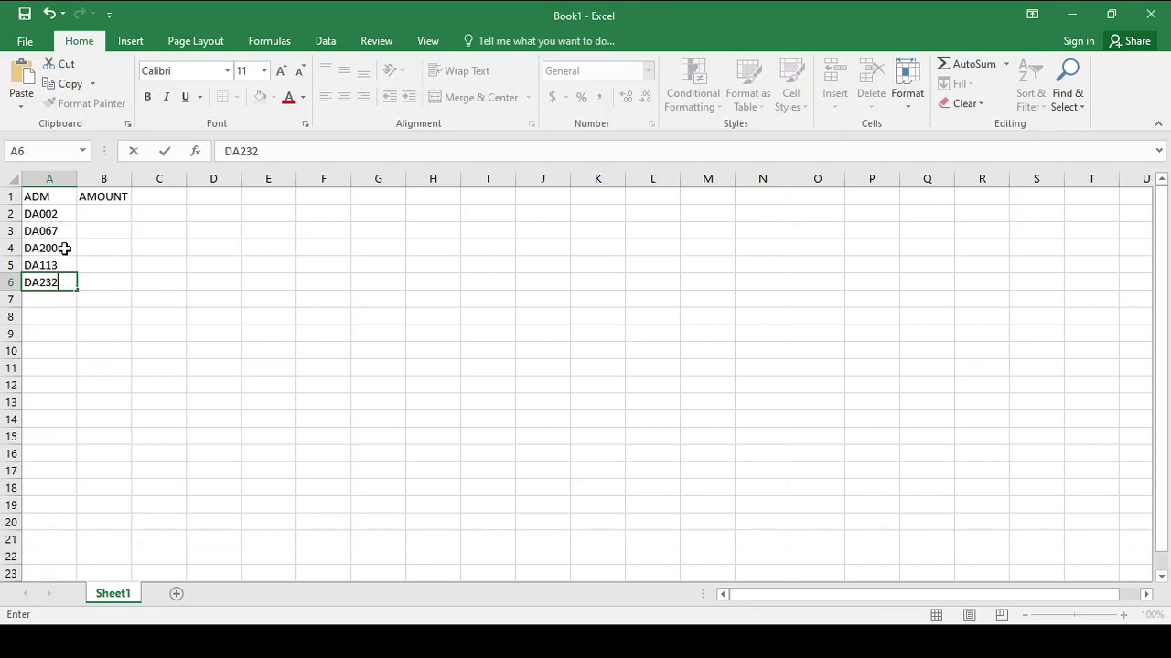
left_click(46, 197)
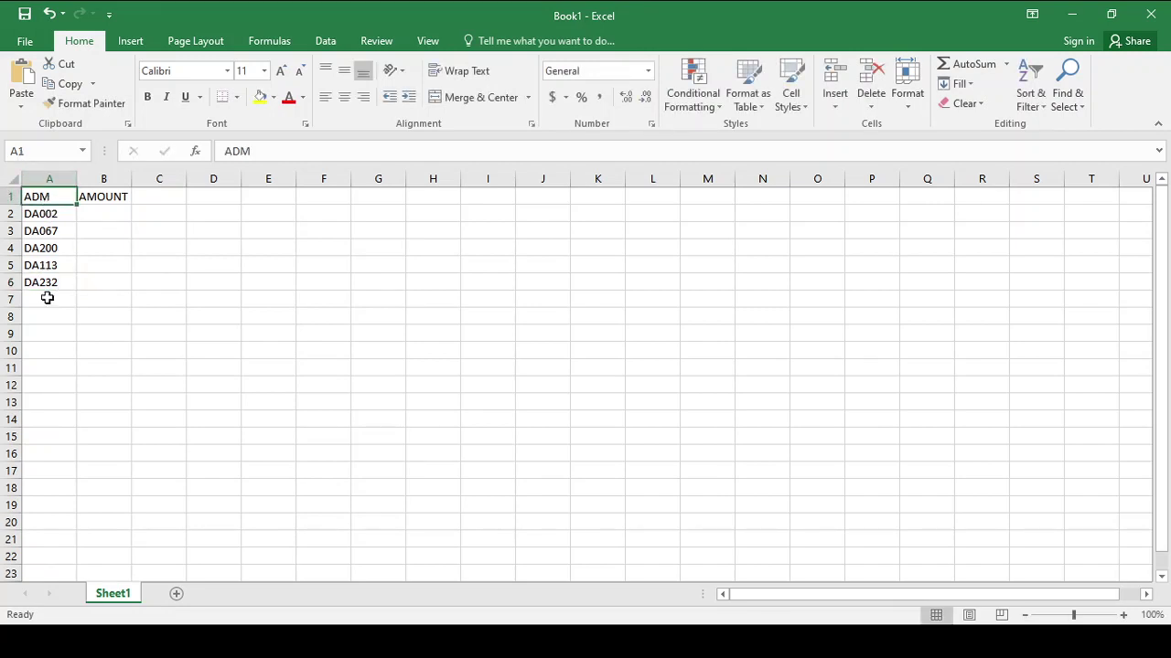
left_click_drag(95, 207, 98, 287)
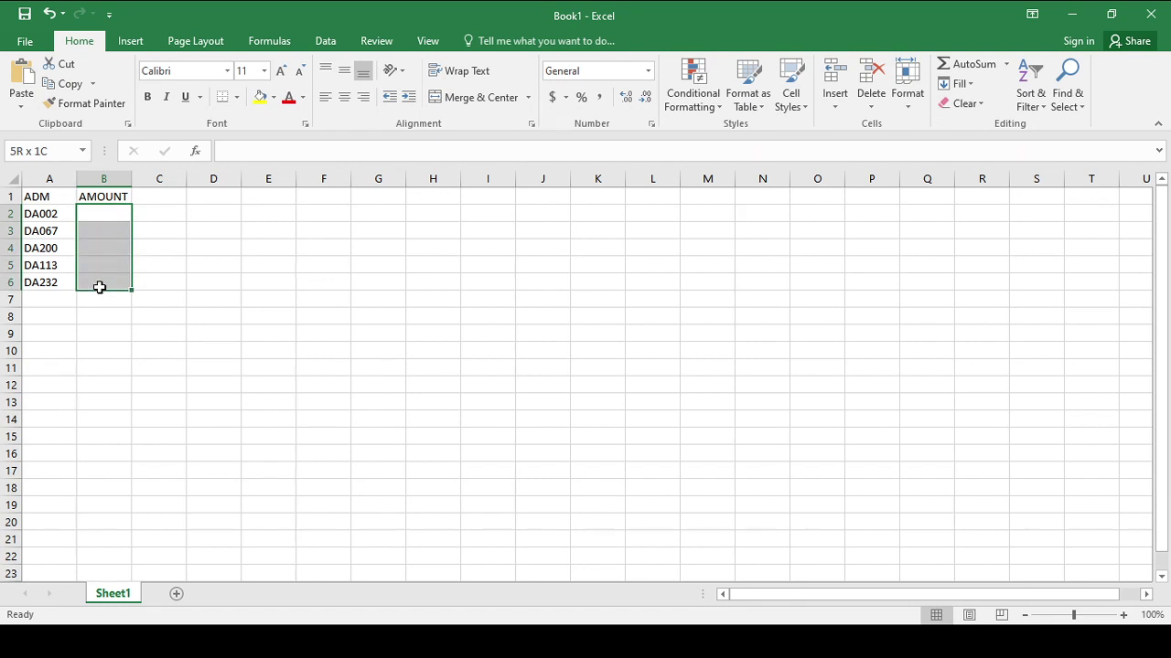
left_click(95, 210)
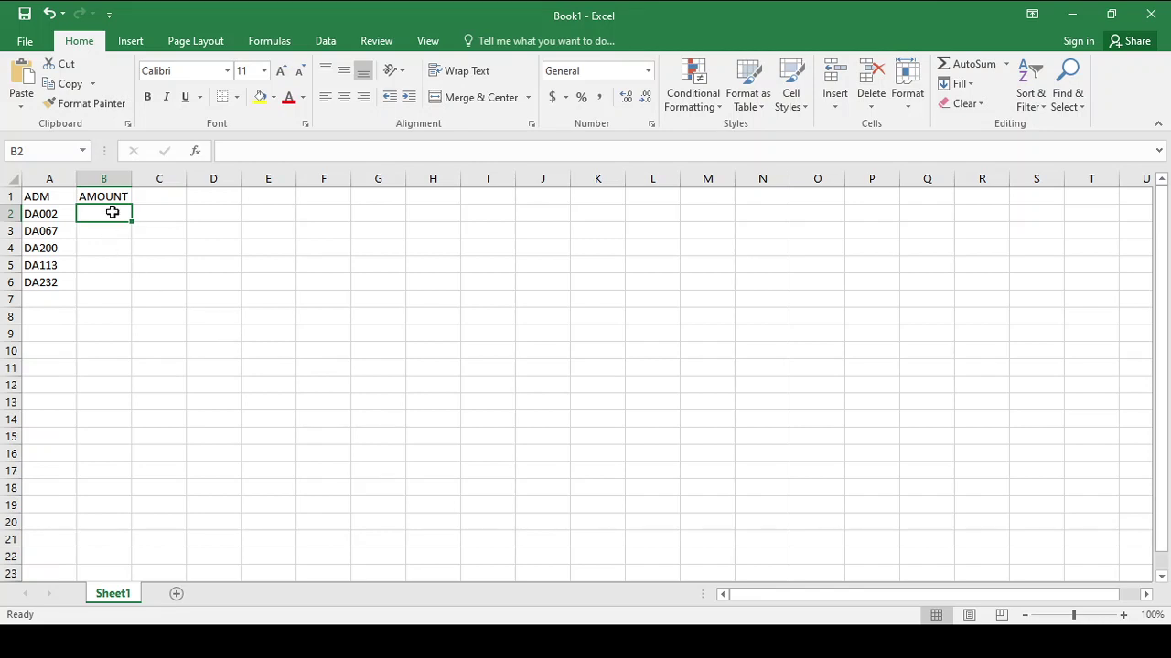
left_click(107, 245)
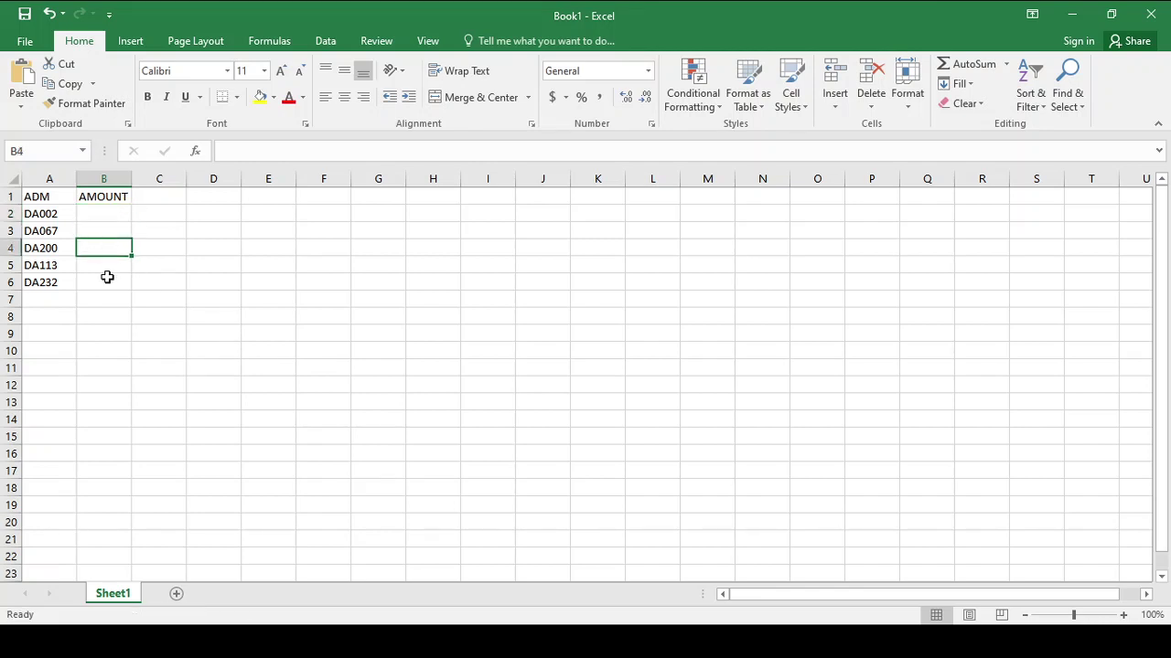
left_click(108, 281)
left_click_drag(109, 274, 110, 228)
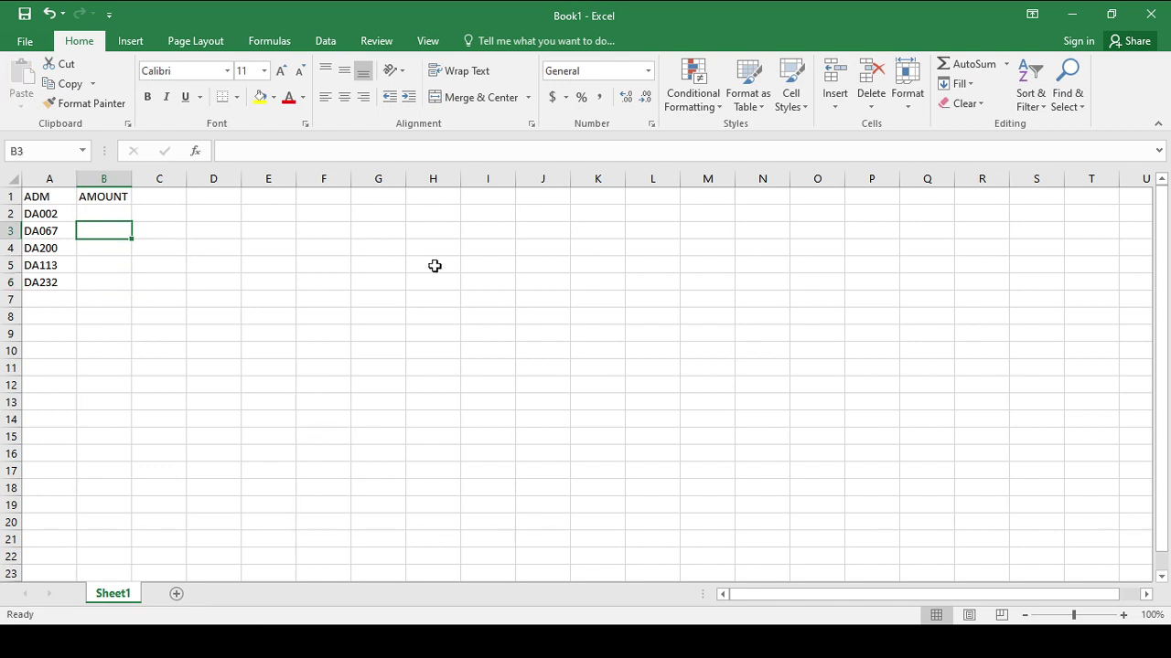
left_click(114, 212)
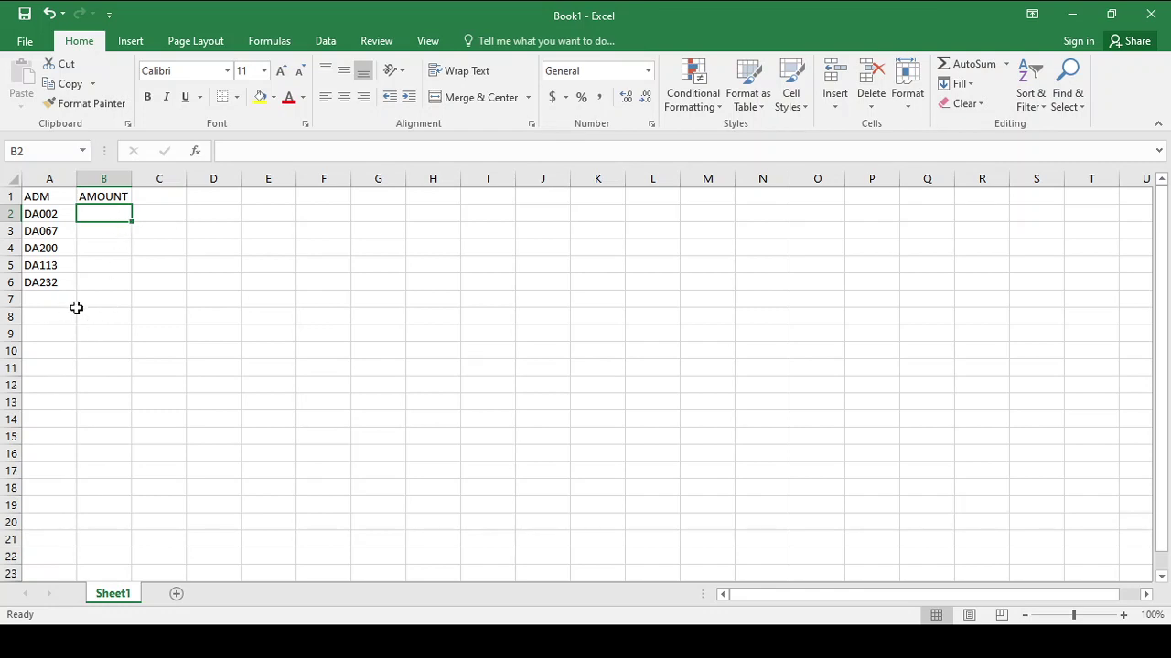
left_click(113, 306)
left_click(118, 331)
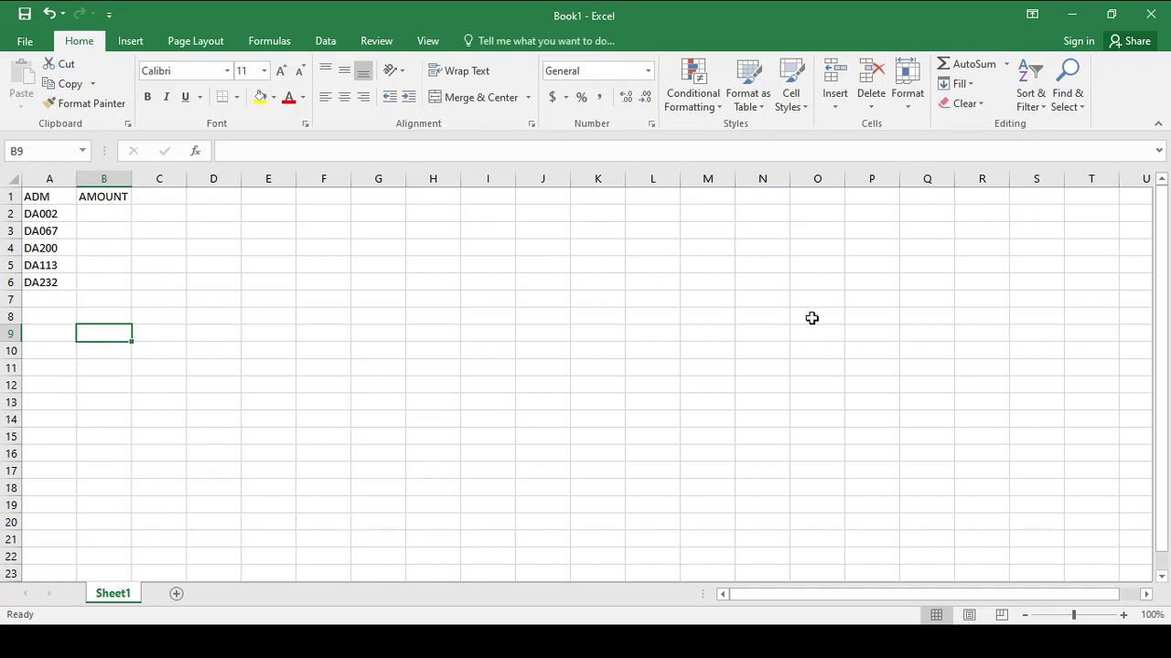
left_click(105, 211)
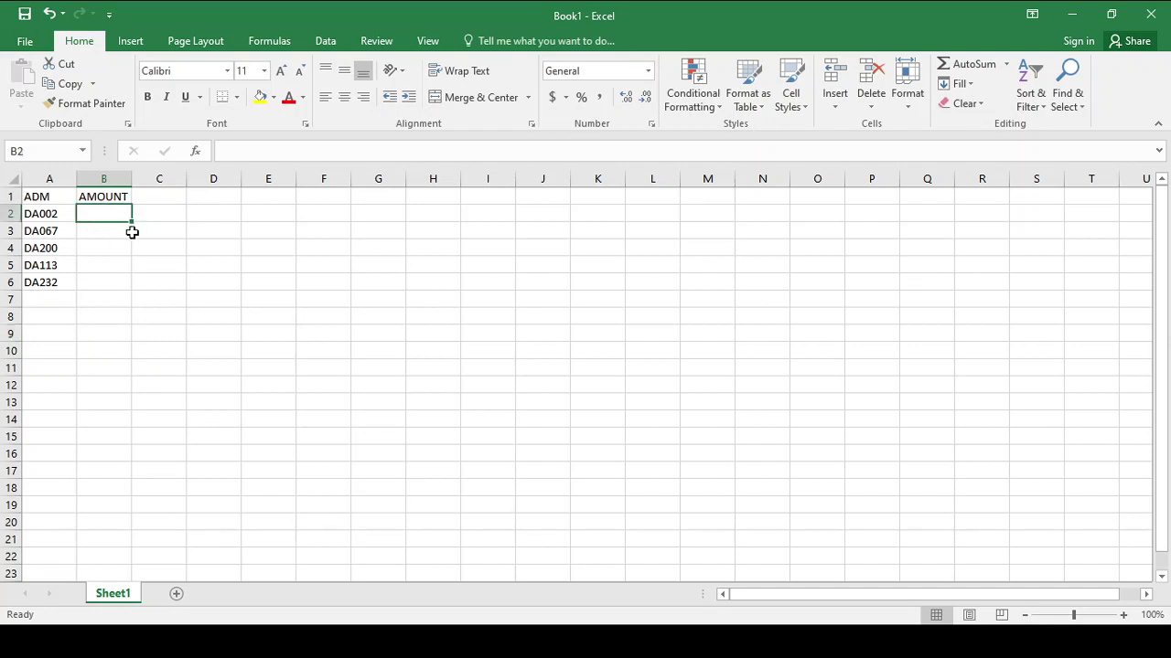
left_click_drag(132, 224, 123, 296)
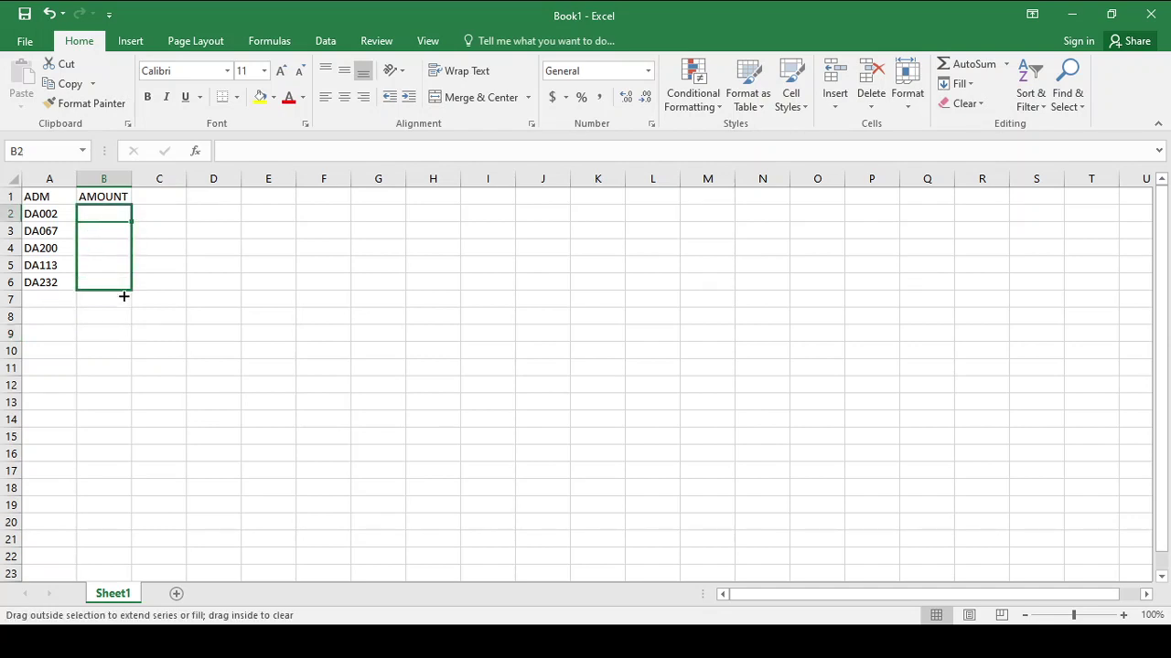
left_click(197, 236)
Enter the amount 3500 in cell B2 and copy it into cells B3 to B6
left_click(104, 209)
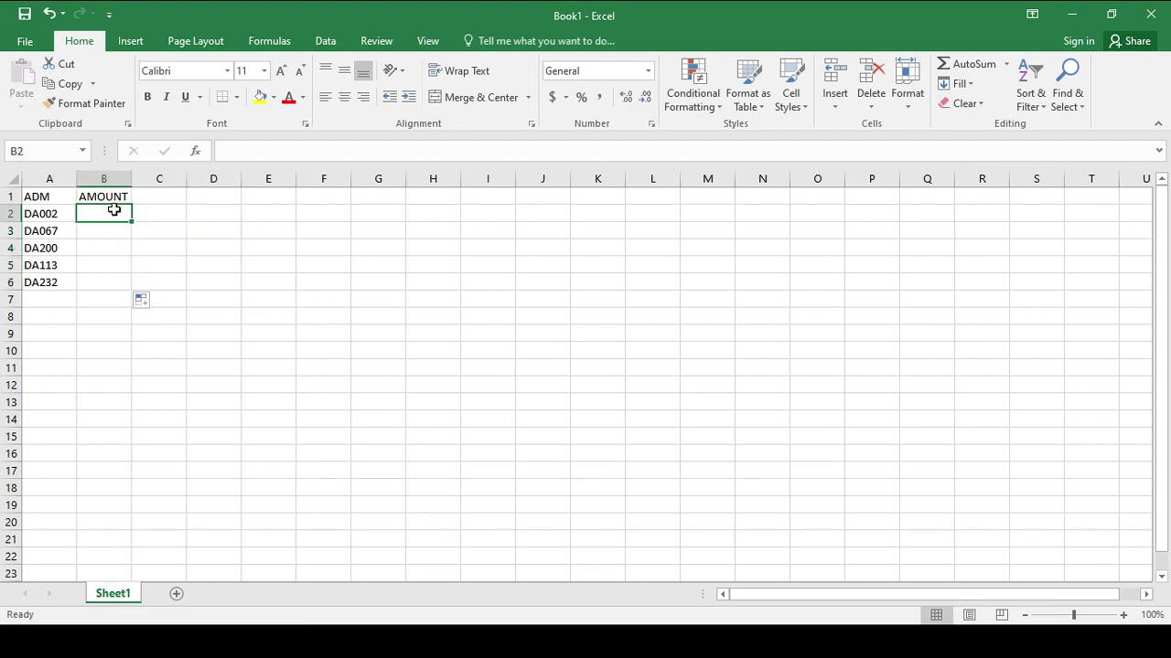
type("3500")
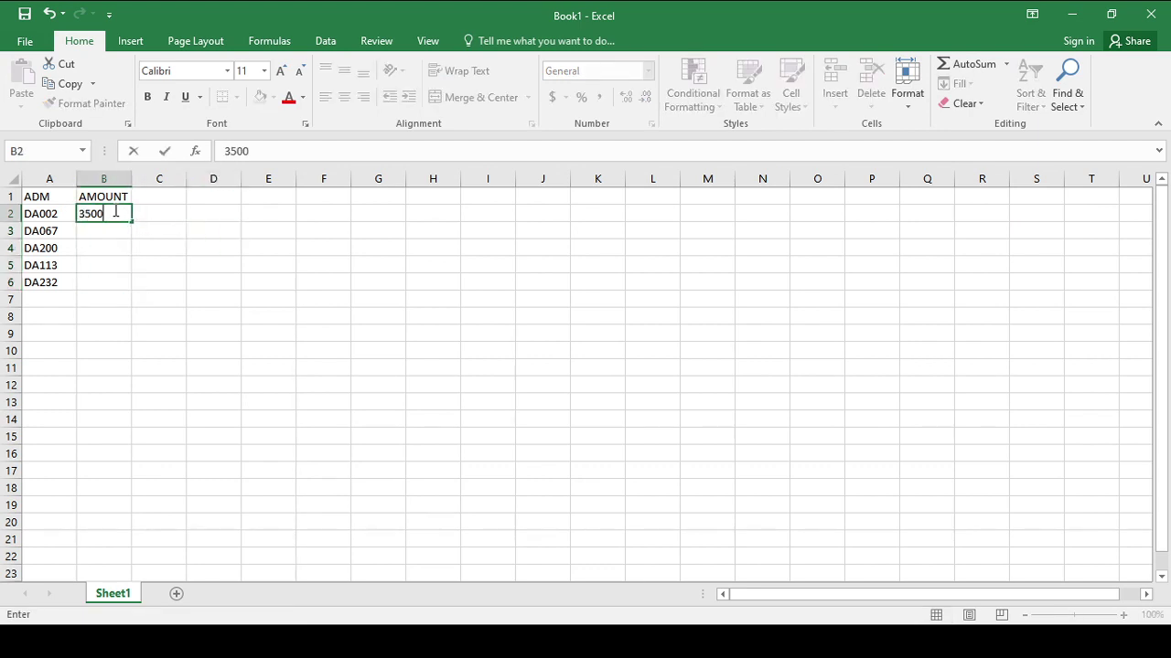
left_click(103, 234)
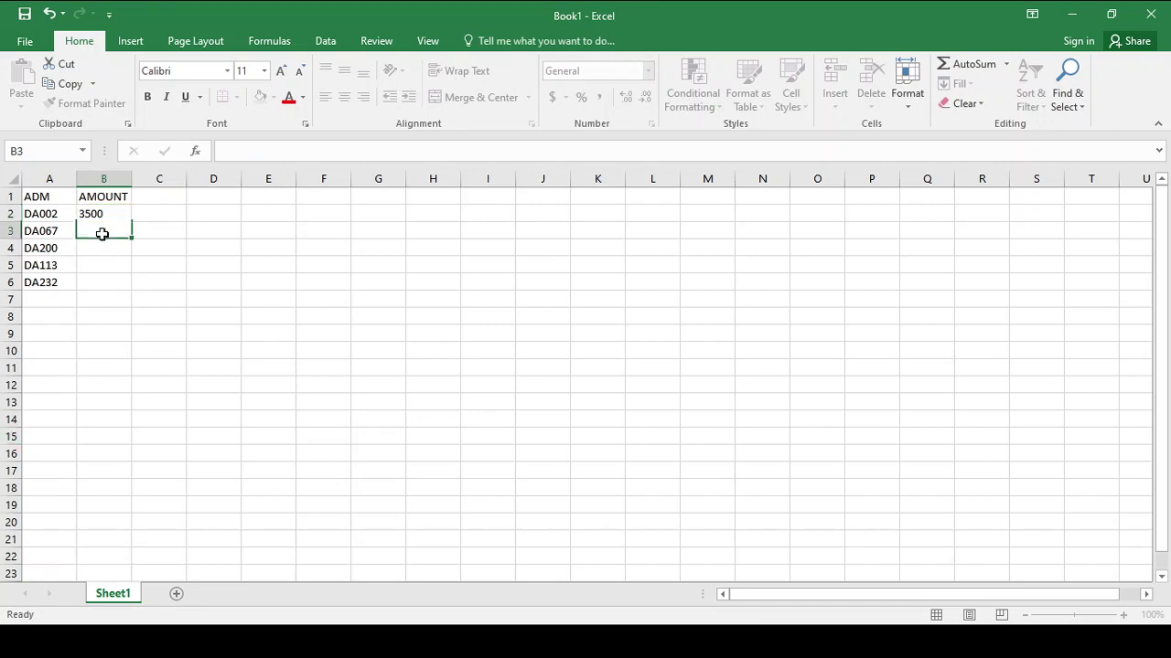
left_click(101, 213)
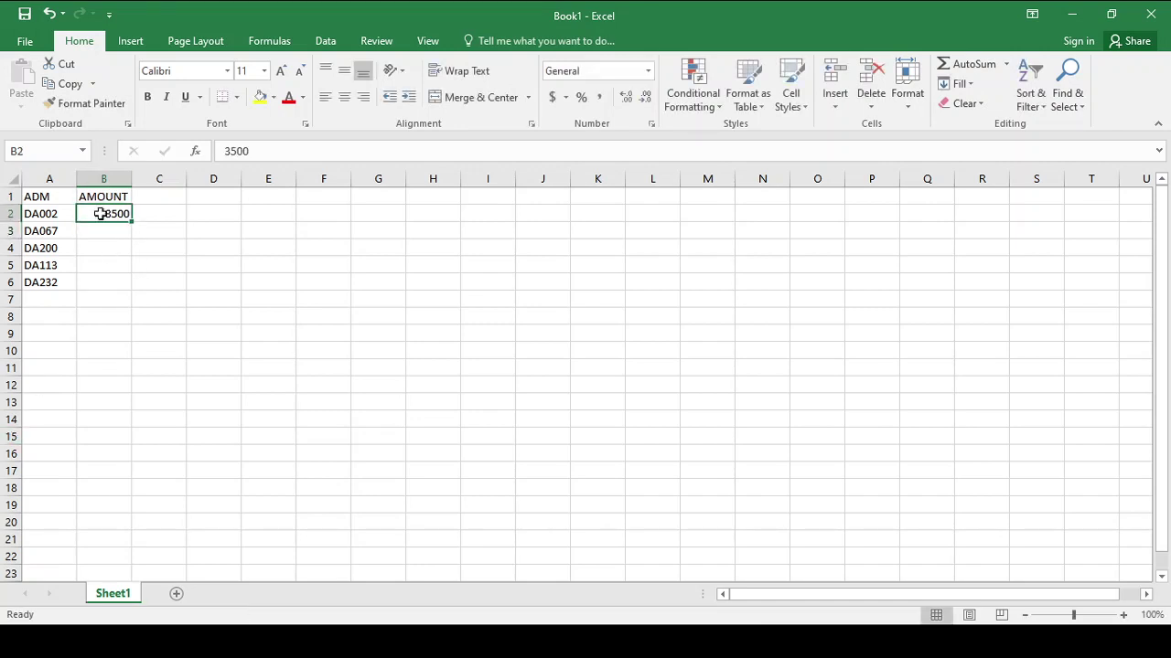
key("ctrl+c")
left_click_drag(103, 232, 110, 285)
key("ctrl+v")
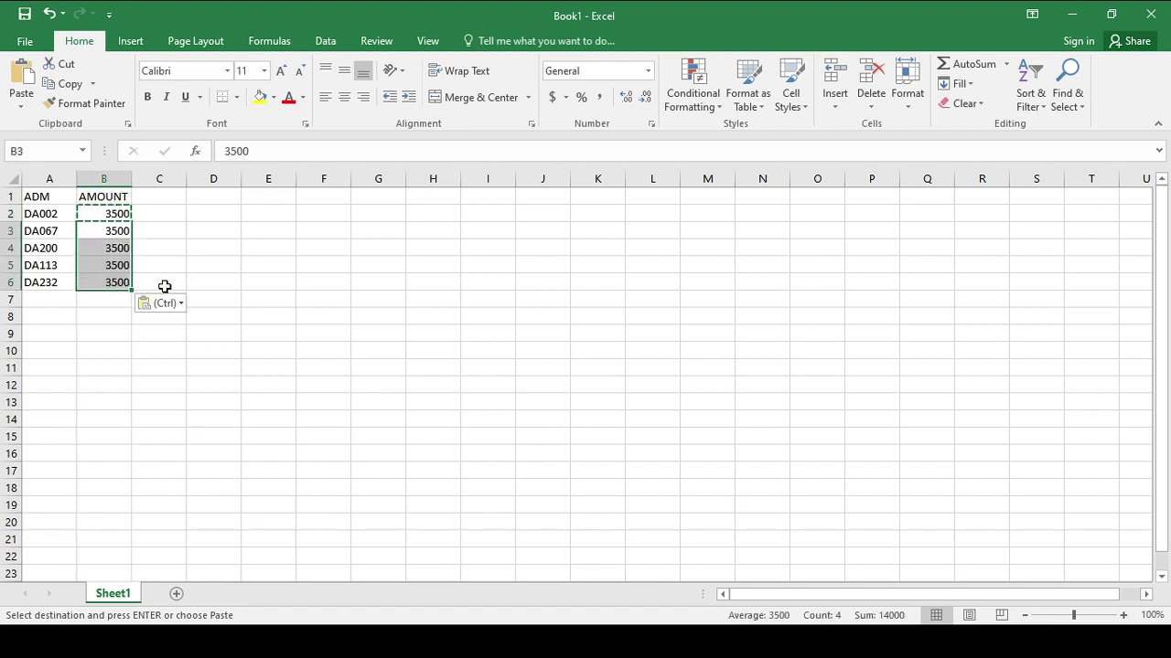
left_click(181, 268)
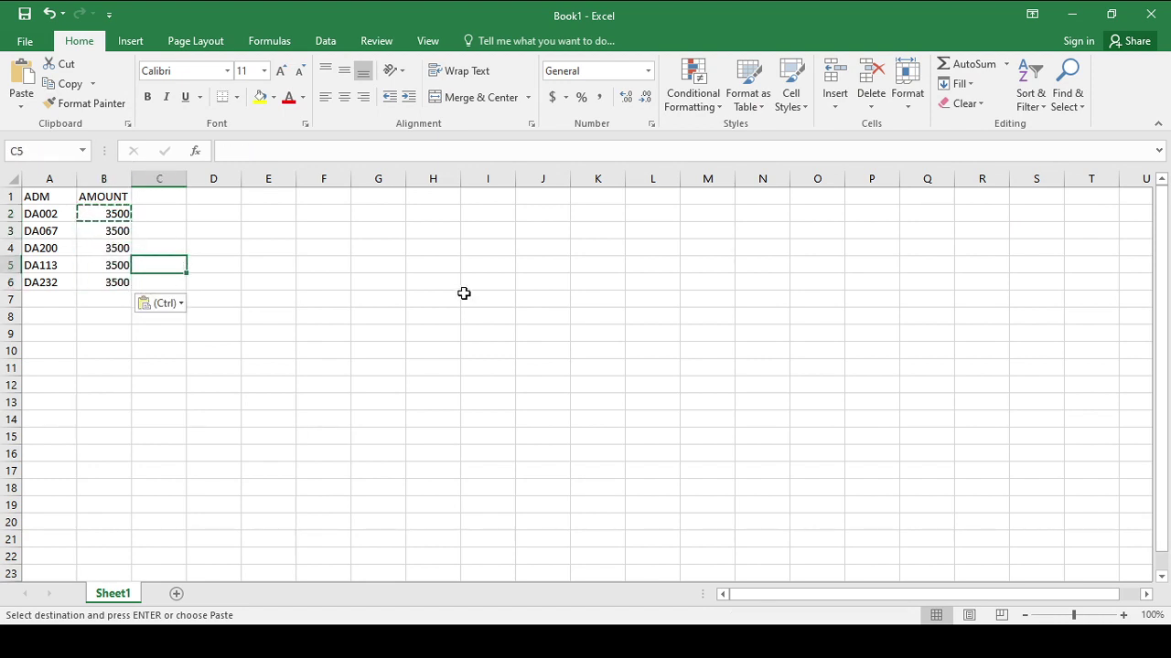
left_click(228, 236)
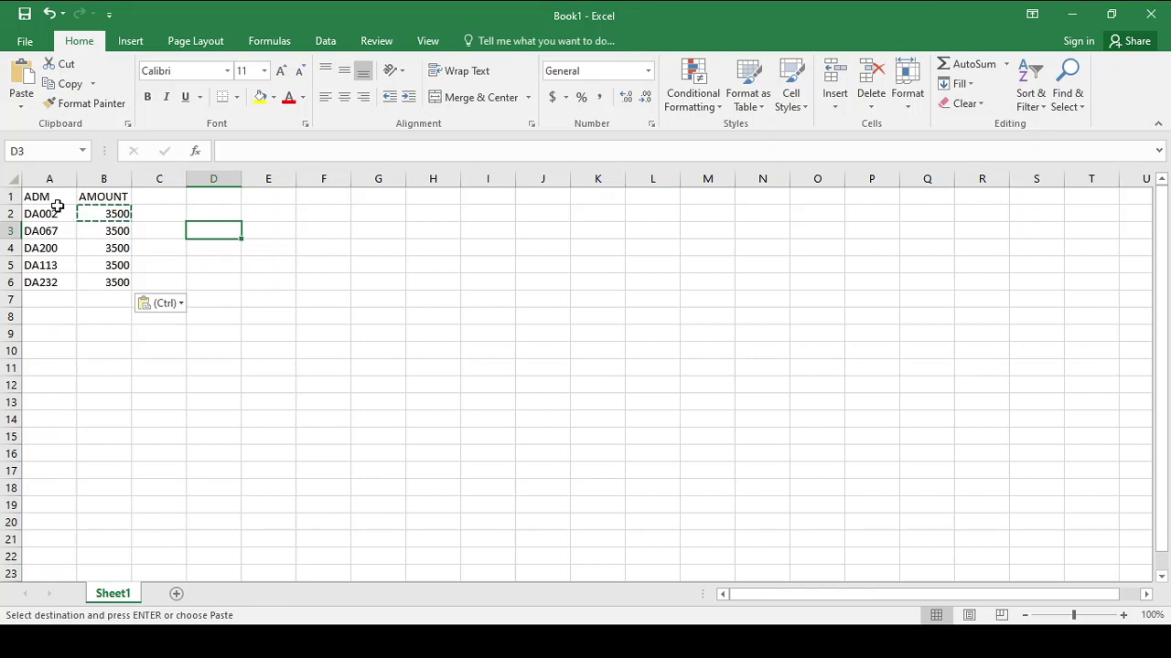
left_click(57, 211)
left_click(155, 271)
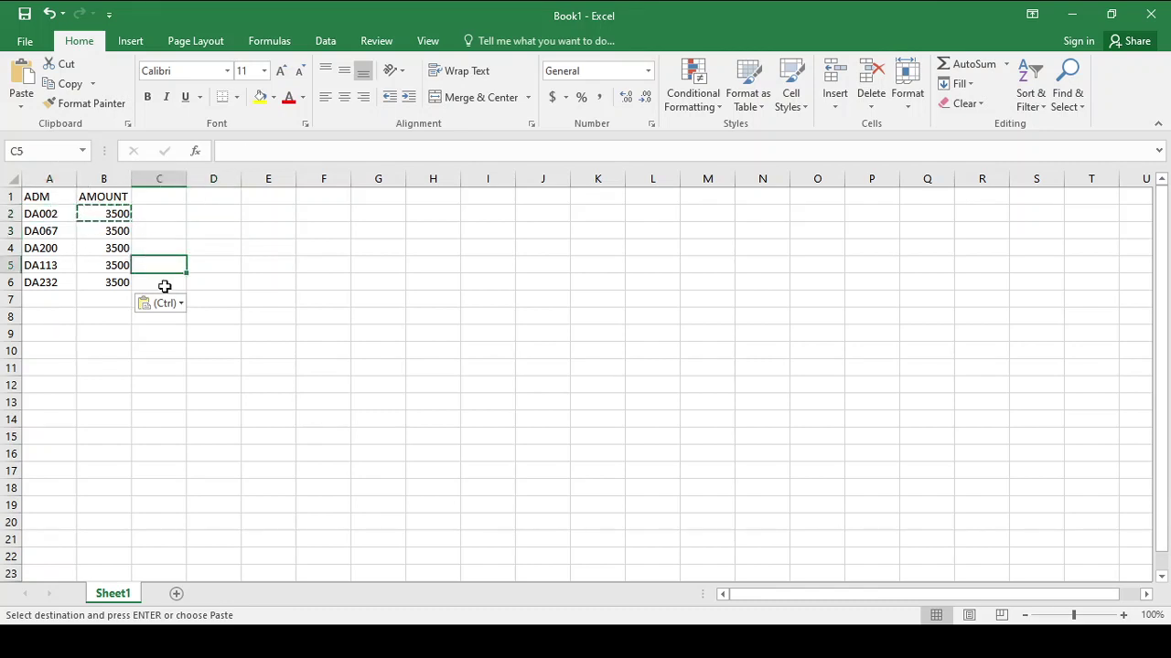
left_click(216, 253)
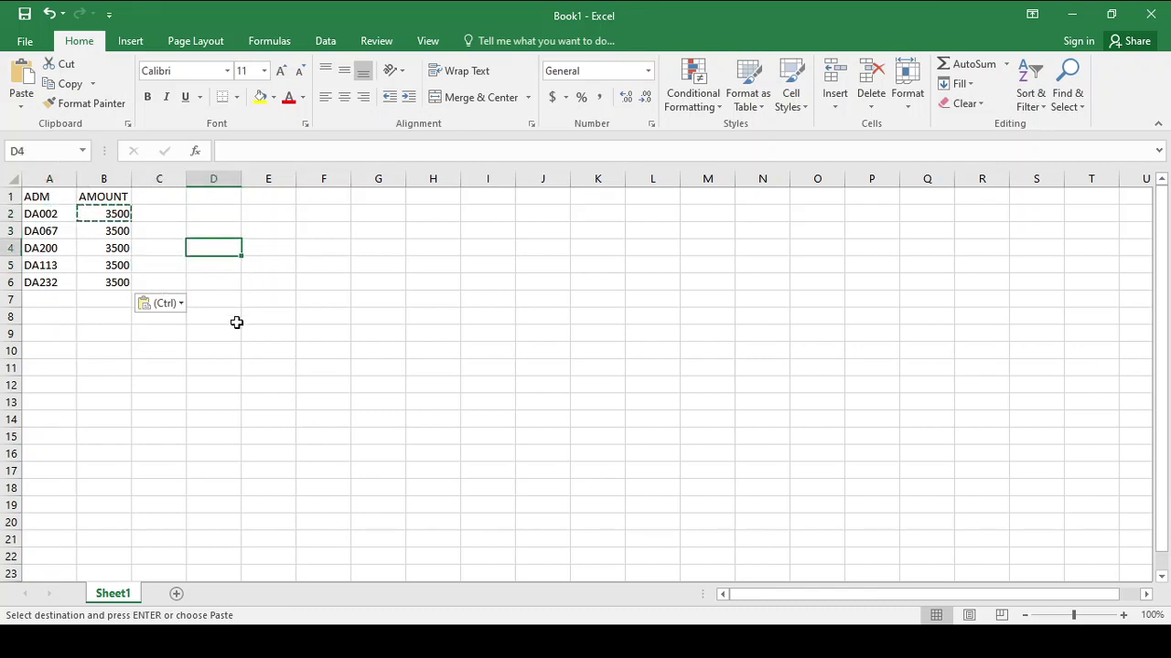
left_click(235, 321)
left_click(135, 321)
left_click(107, 320)
left_click(53, 318)
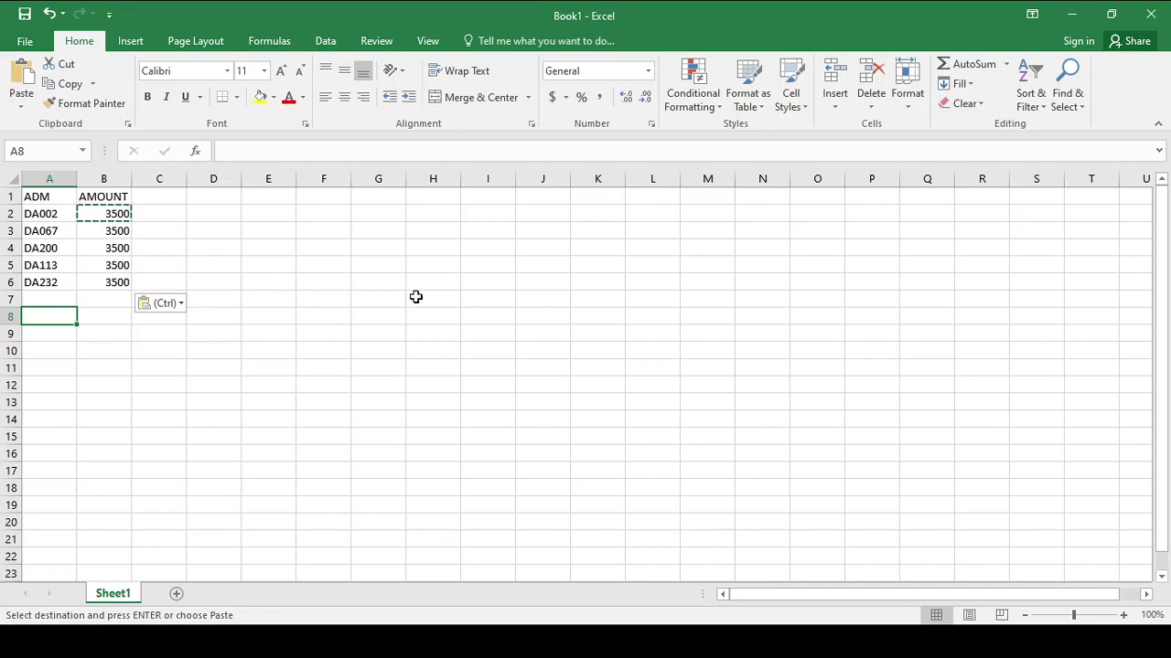
Save the workbook in the Desktop folder under the name SWIM
left_click(25, 43)
left_click(40, 213)
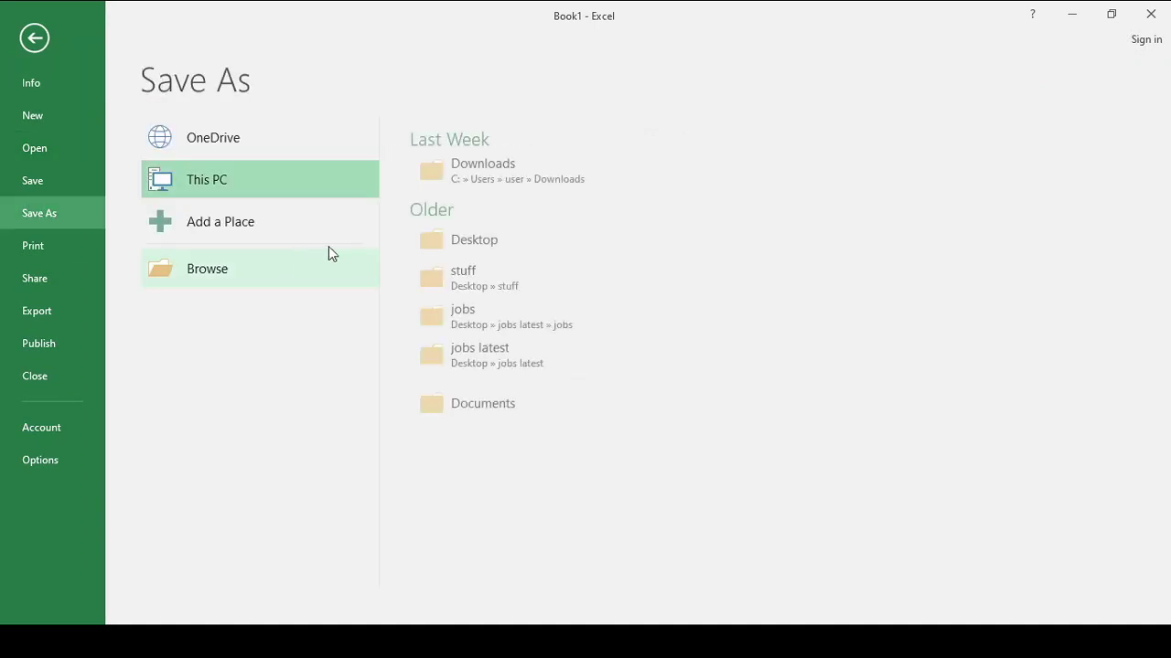
left_click(519, 241)
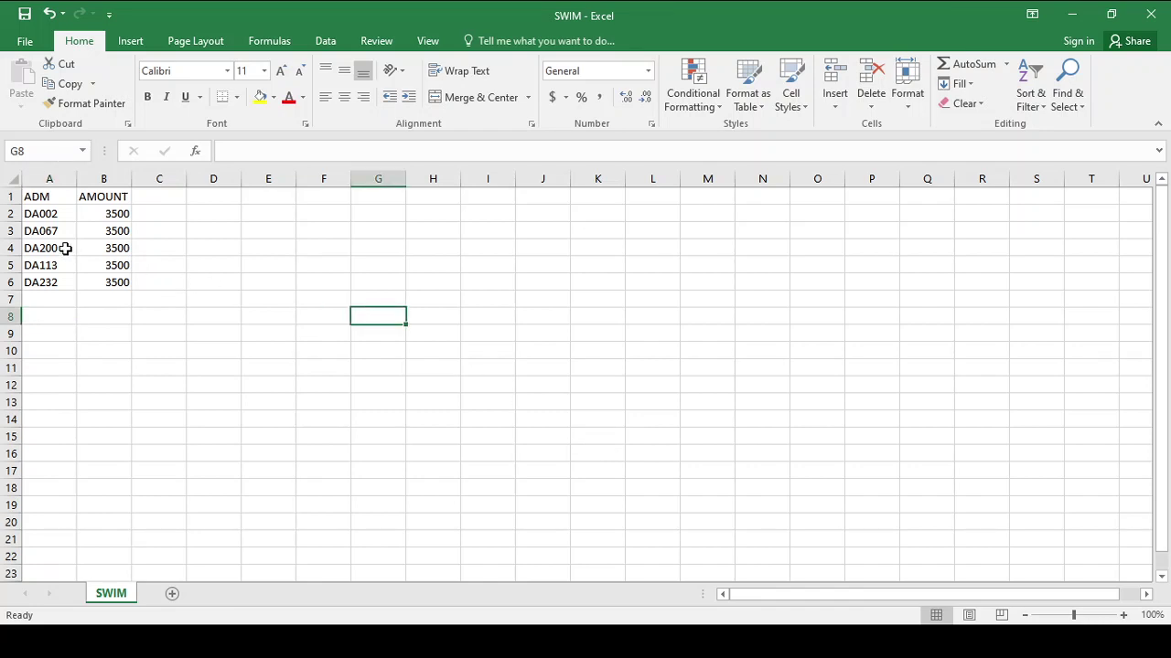
Try to make the amount in cell B2 negative by changing it to -3500
left_click(53, 294)
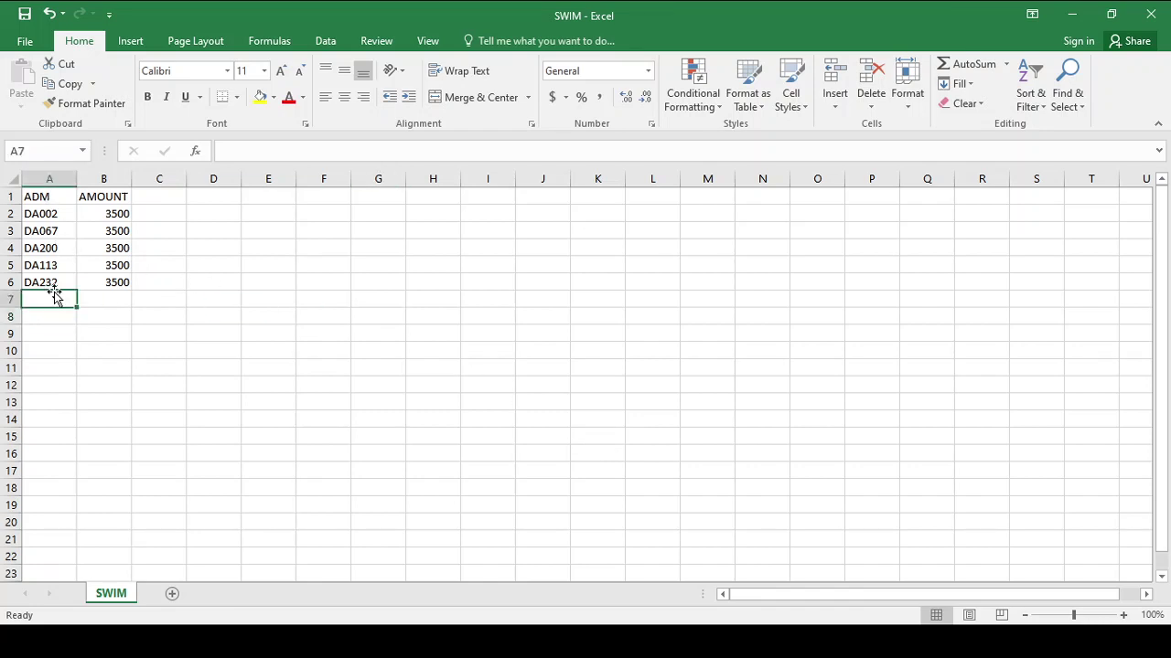
left_click(96, 215)
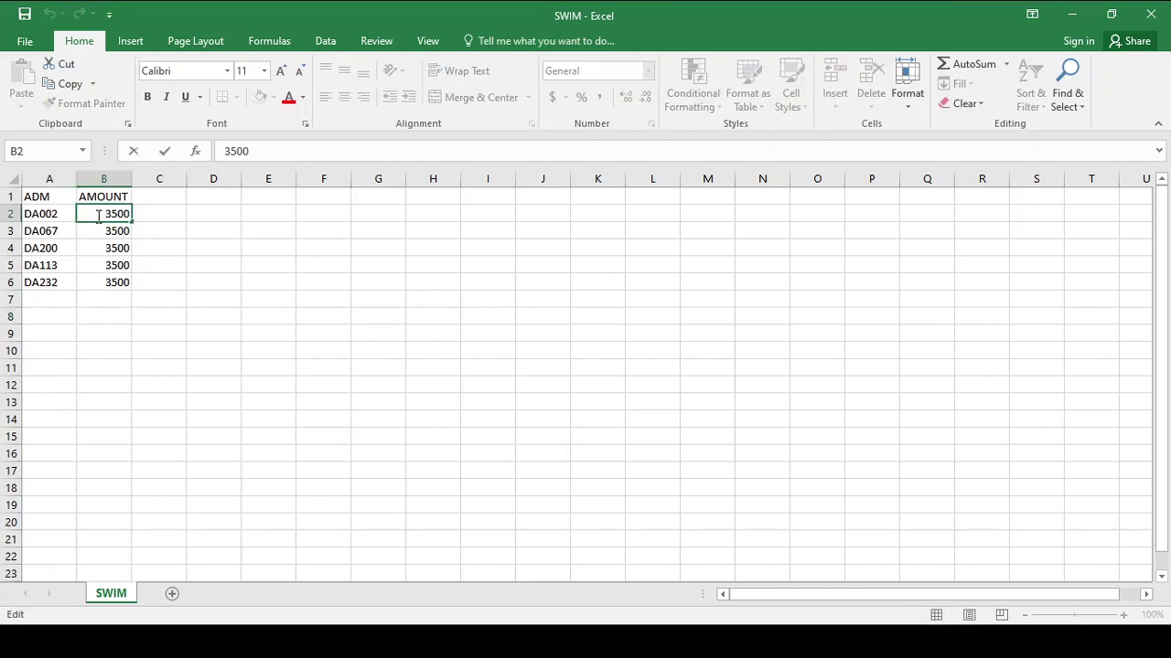
double_click(96, 215)
type("-")
left_click(104, 230)
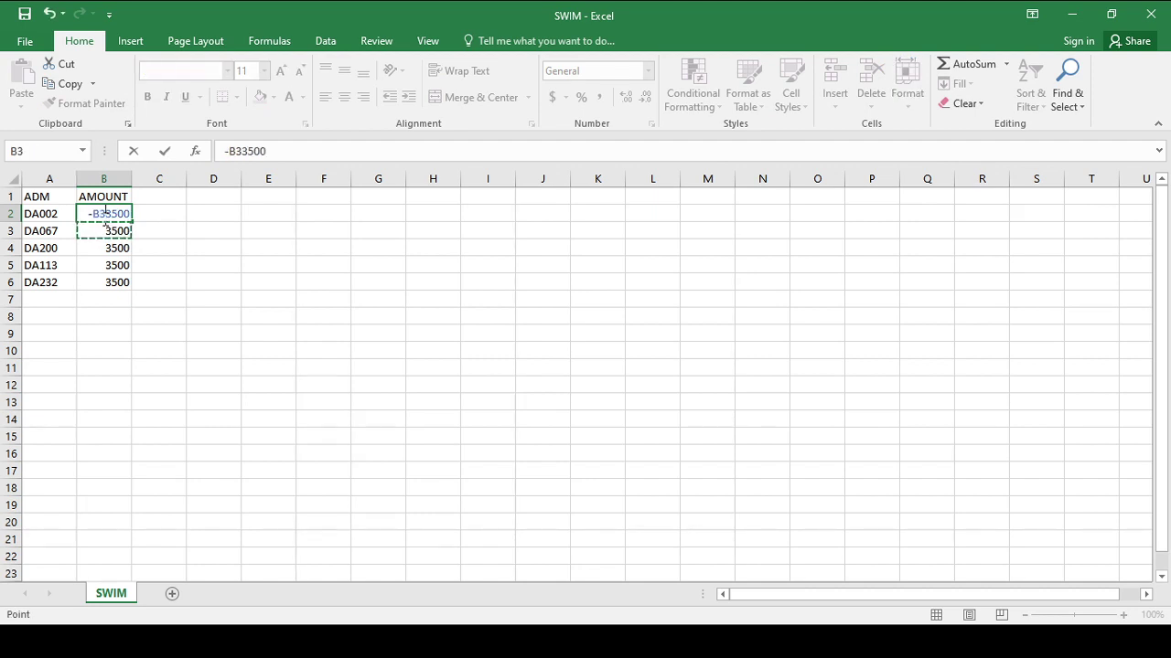
key("BackSpace")
key("BackSpace")
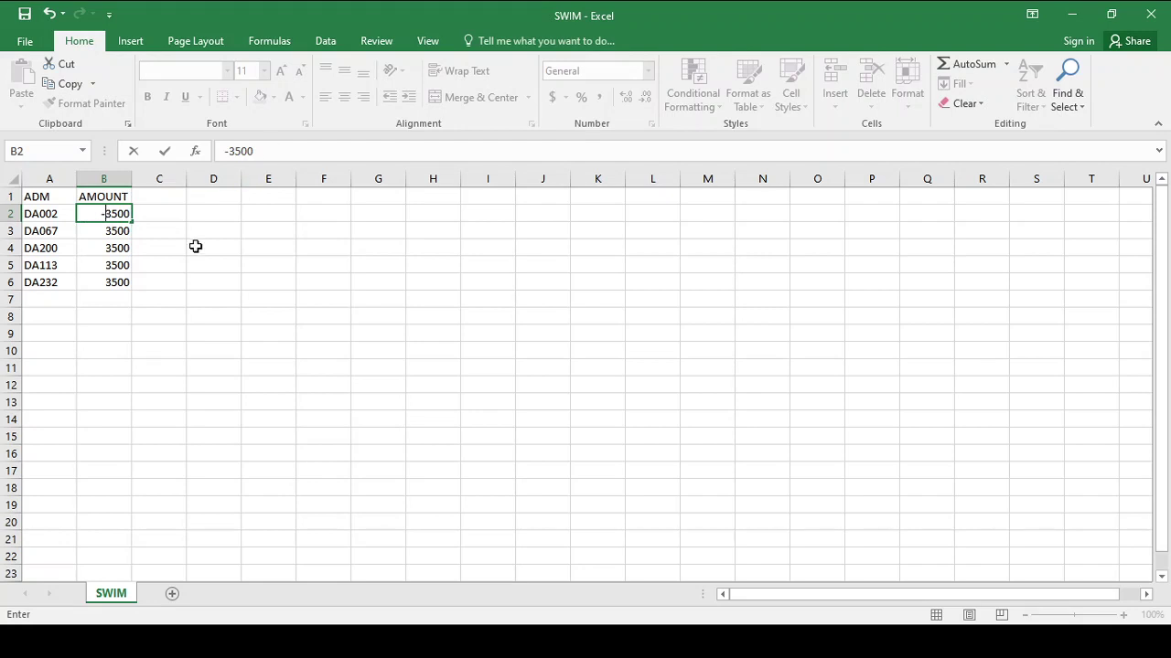
left_click(188, 291)
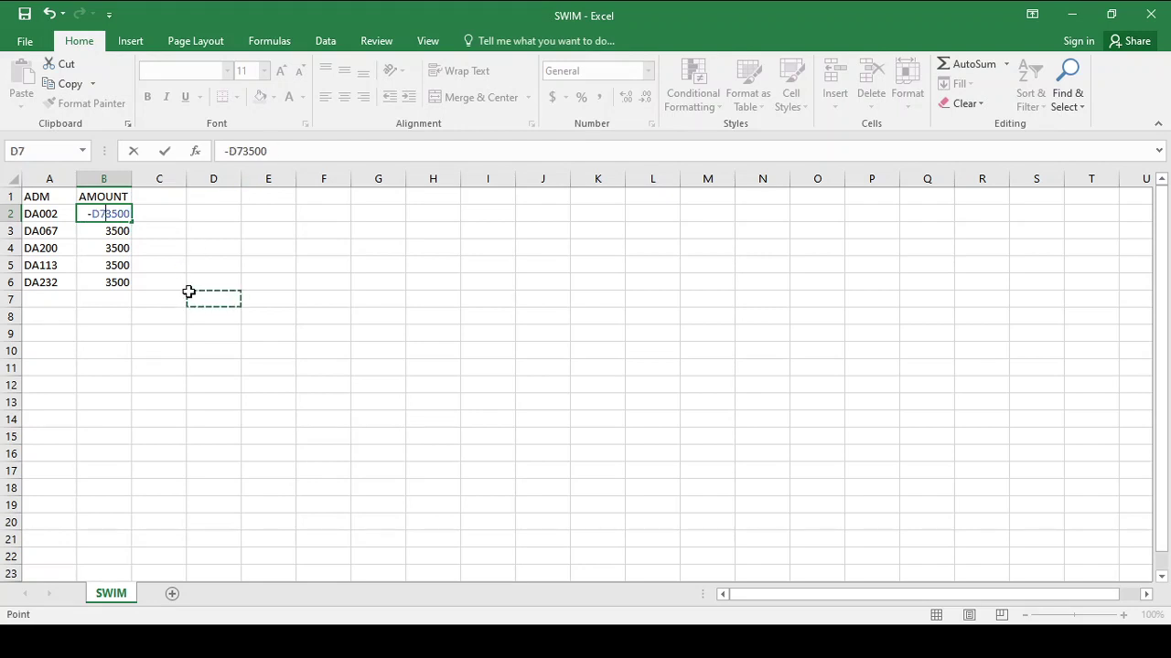
left_click(95, 213)
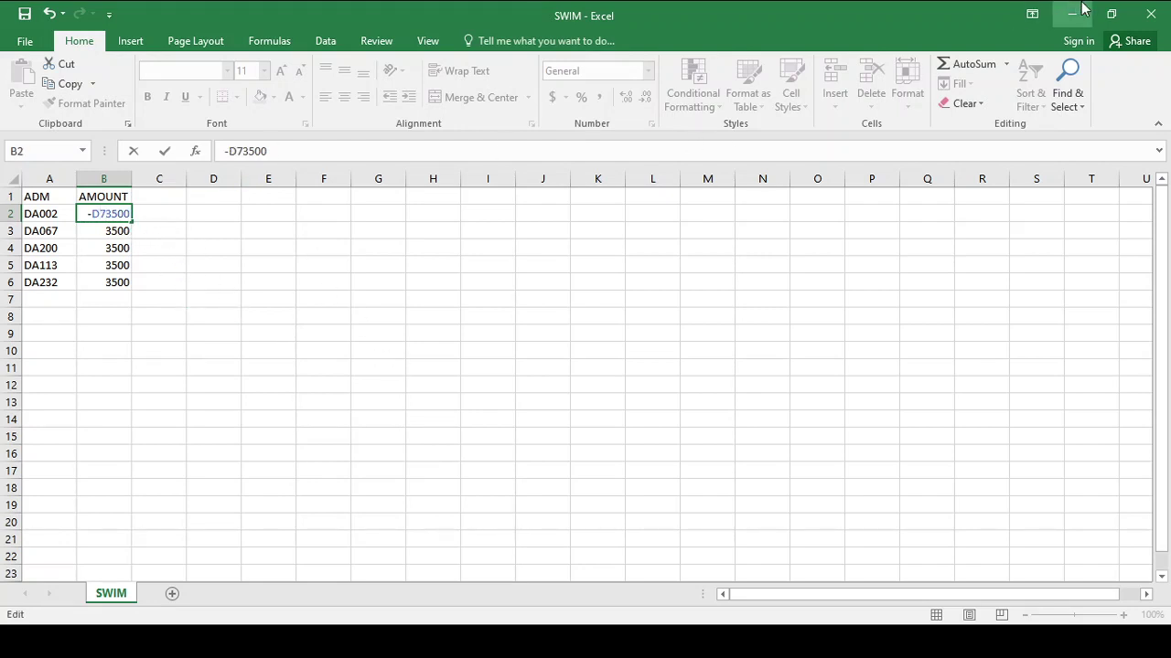